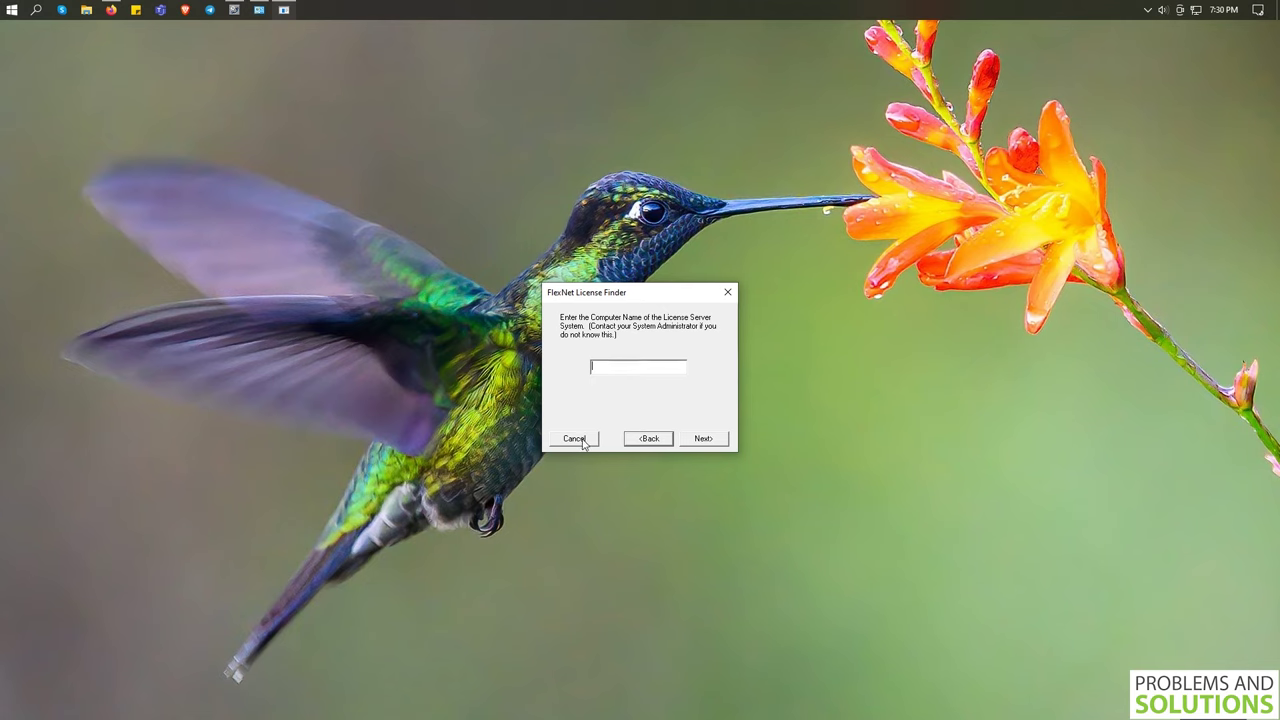
# View the FlexNet License Finder page for specifying a license file, and cancel the dialog
pyautogui.click(643, 440)
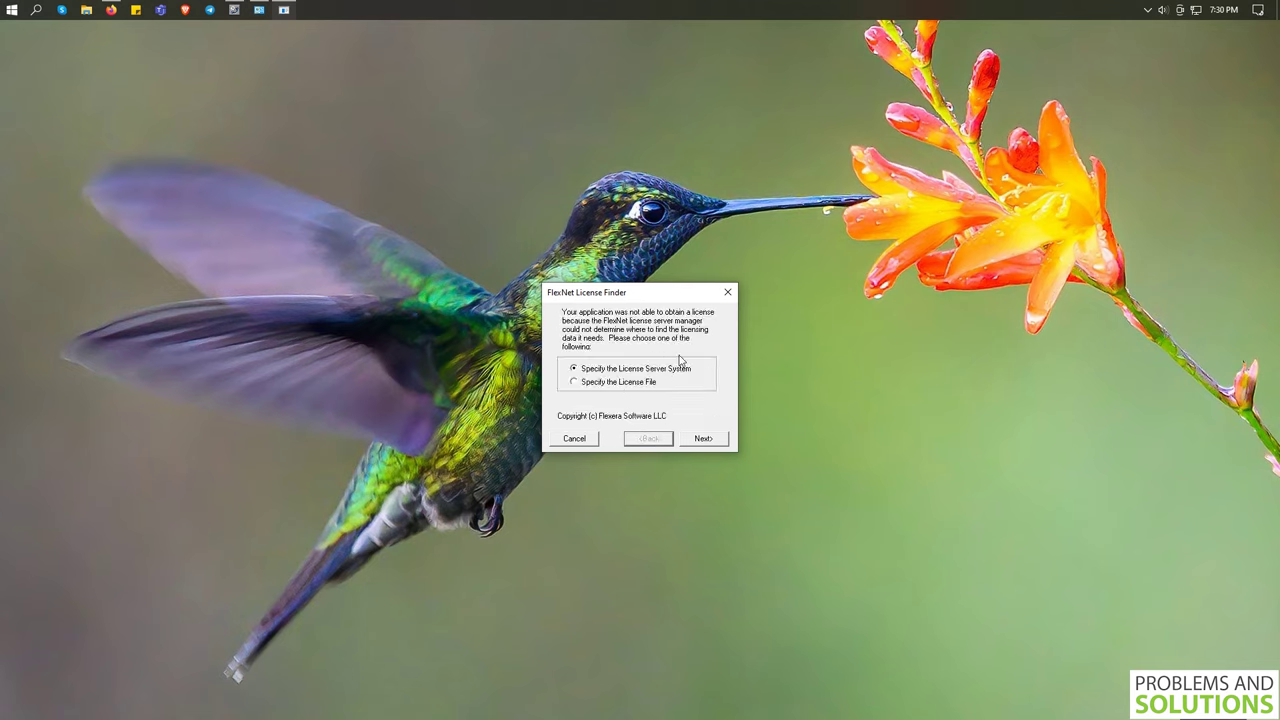
pyautogui.click(627, 389)
pyautogui.click(692, 442)
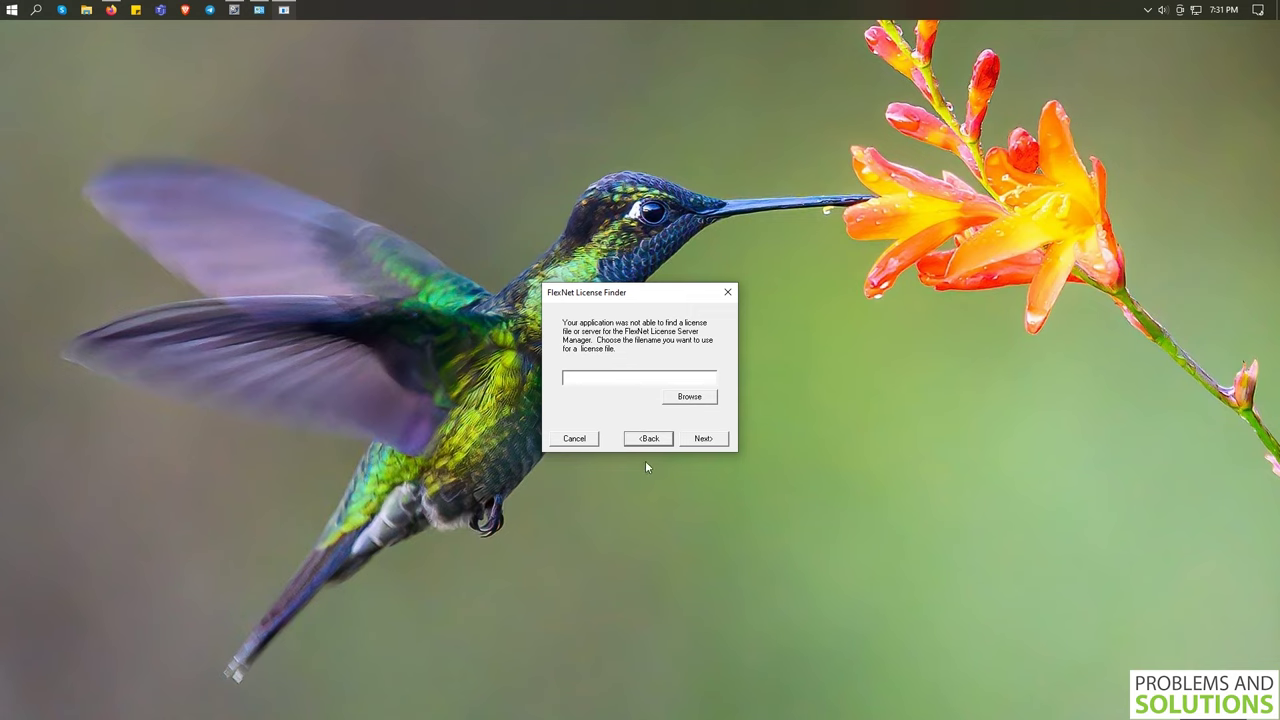
pyautogui.click(706, 375)
pyautogui.click(580, 442)
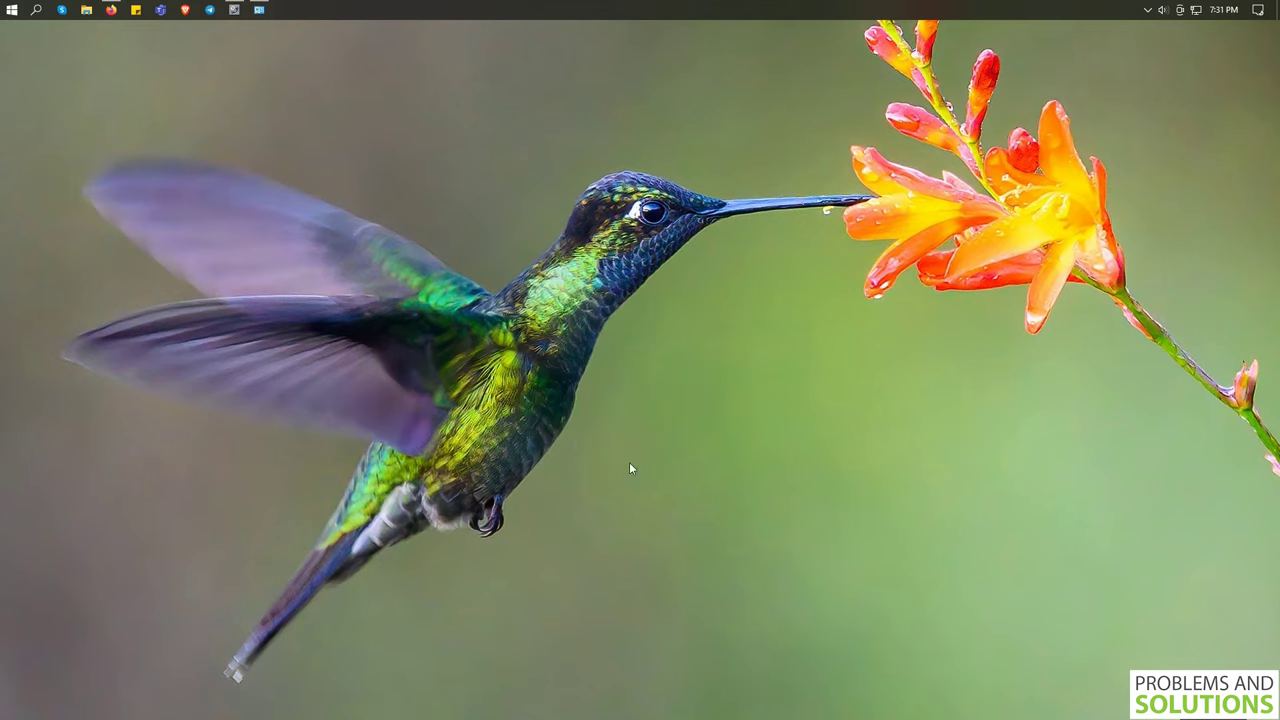
pyautogui.rightClick(429, 170)
pyautogui.click(458, 206)
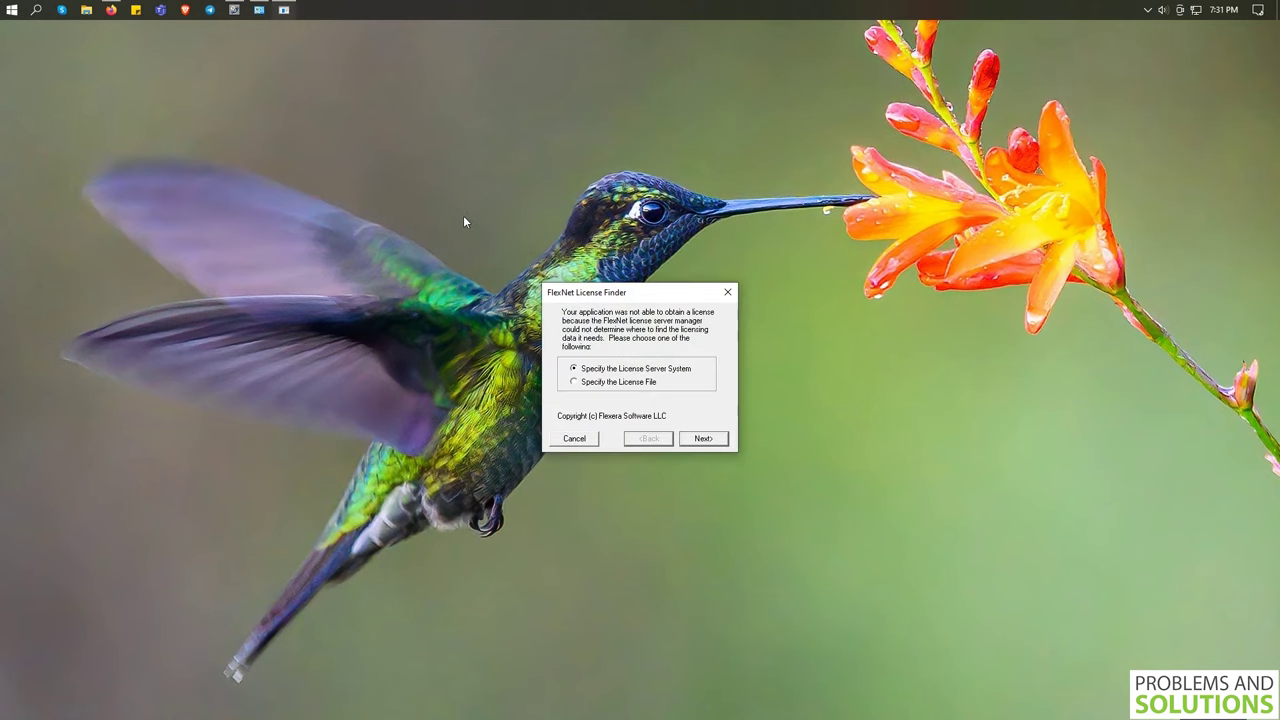
pyautogui.moveTo(608, 298)
pyautogui.mouseDown()
pyautogui.moveTo(600, 257)
pyautogui.moveTo(595, 299)
pyautogui.mouseUp()
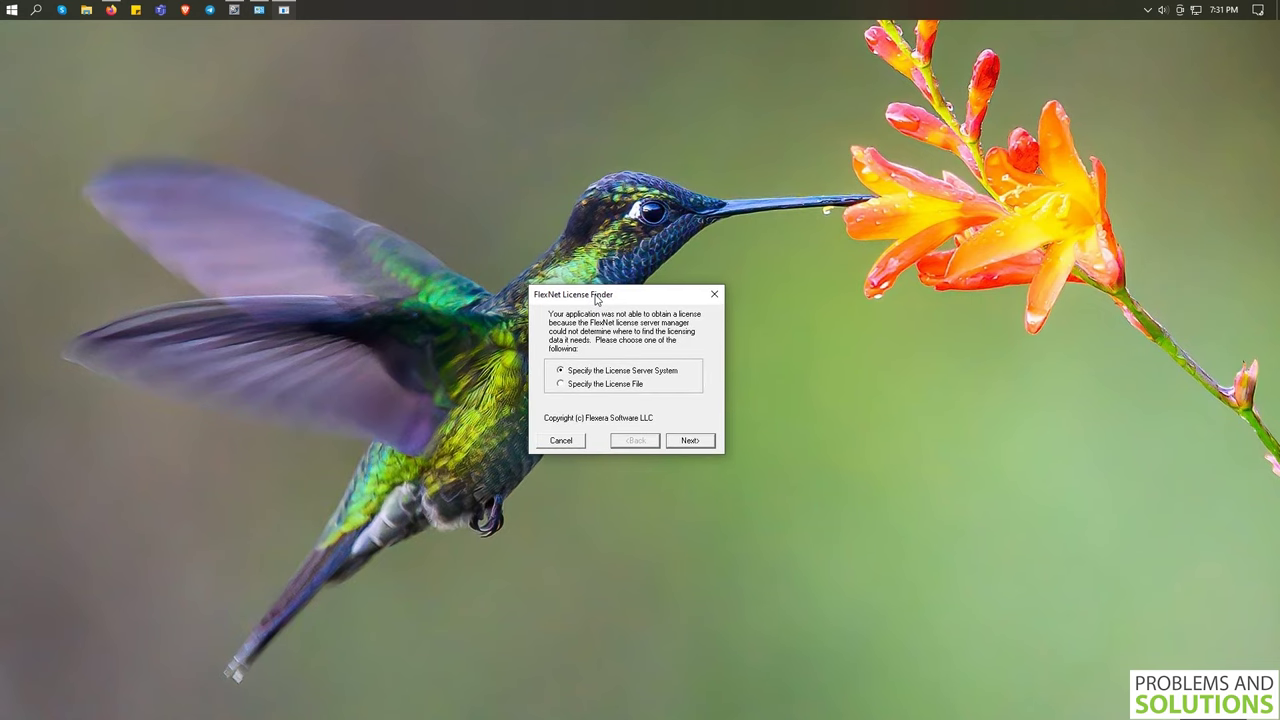
pyautogui.rightClick(380, 167)
pyautogui.click(415, 208)
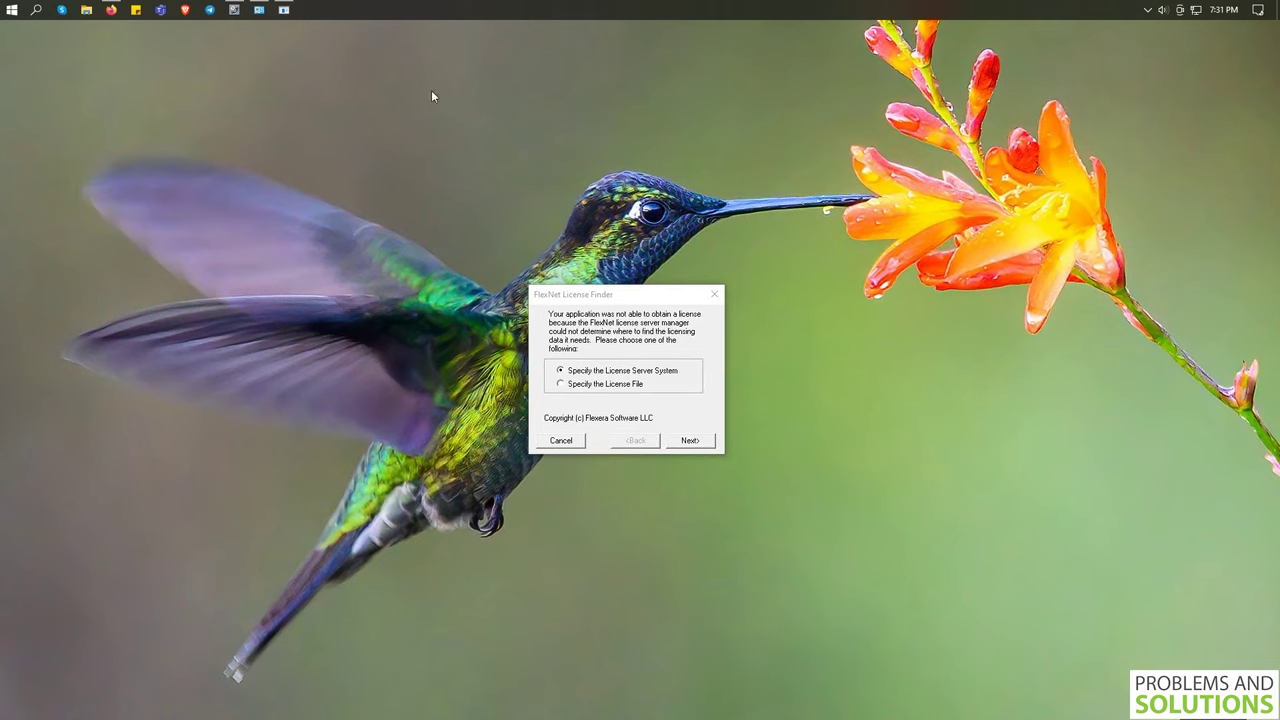
pyautogui.rightClick(422, 169)
pyautogui.click(458, 211)
pyautogui.rightClick(374, 140)
pyautogui.click(400, 180)
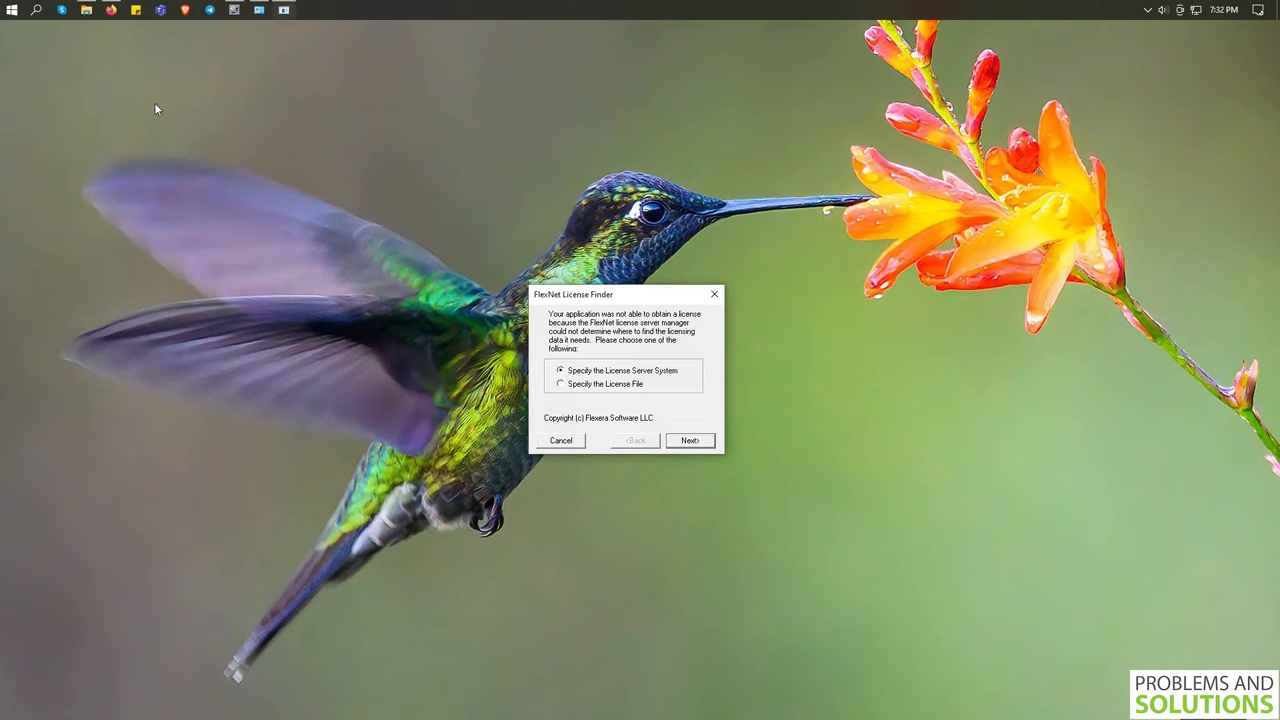
pyautogui.moveTo(260, 10)
pyautogui.rightClick(379, 109)
pyautogui.click(408, 149)
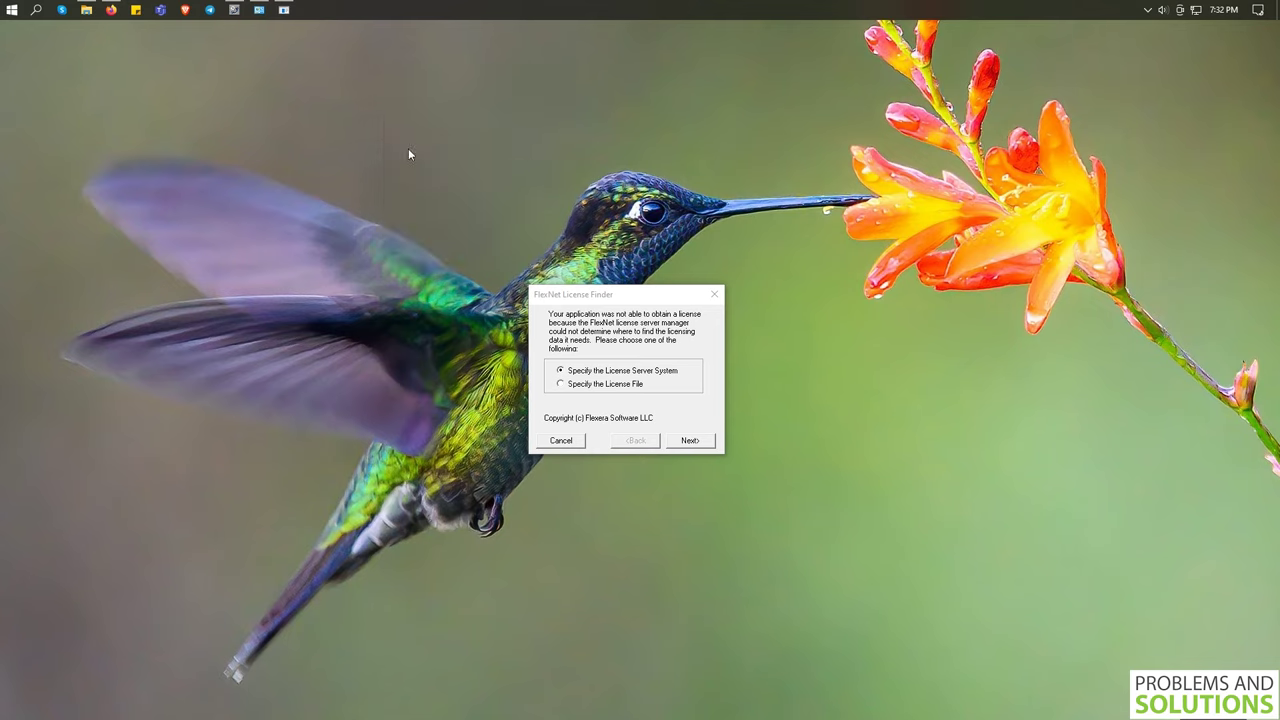
# Bring up the Network Connections window and arrange it beside the FlexNet License Finder dialog
pyautogui.click(259, 9)
pyautogui.moveTo(306, 115); pyautogui.dragTo(940, 216)
pyautogui.moveTo(605, 302); pyautogui.dragTo(306, 247)
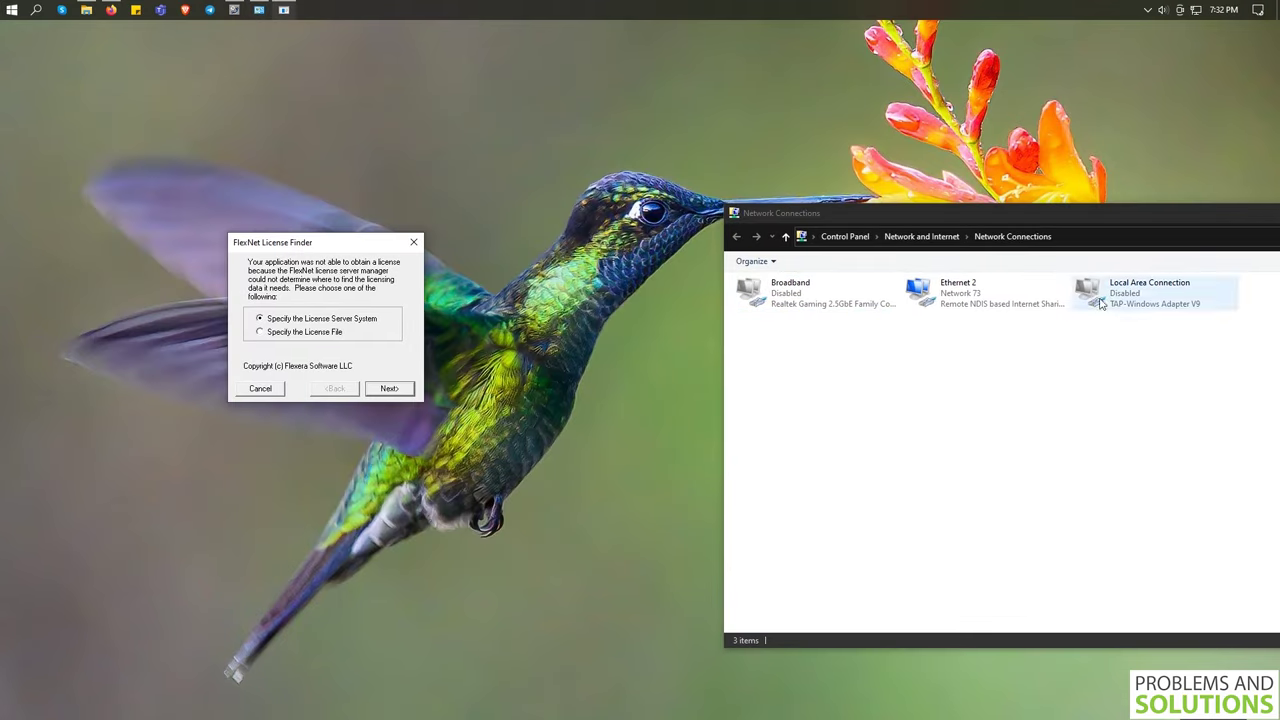
pyautogui.moveTo(994, 210); pyautogui.dragTo(779, 175)
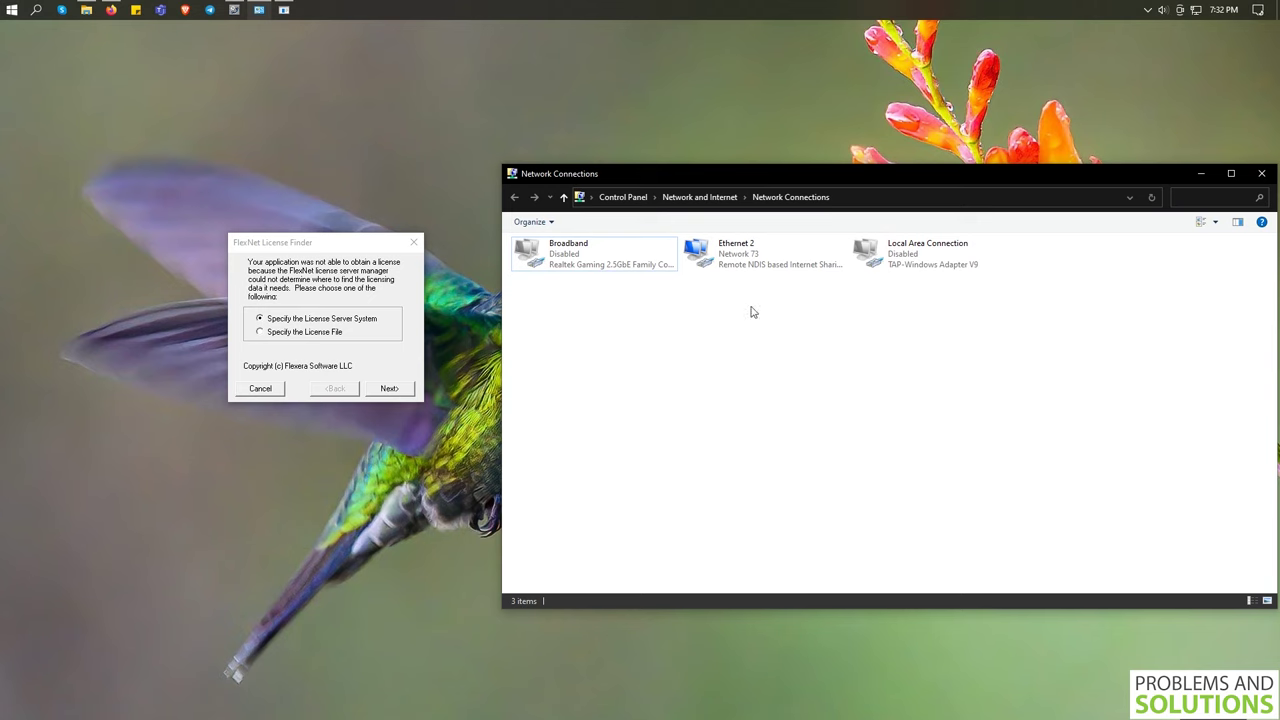
# Check the status of the Broadband and Ethernet 2 adapters, and move the FlexNet License Finder dialog higher
pyautogui.click(565, 263)
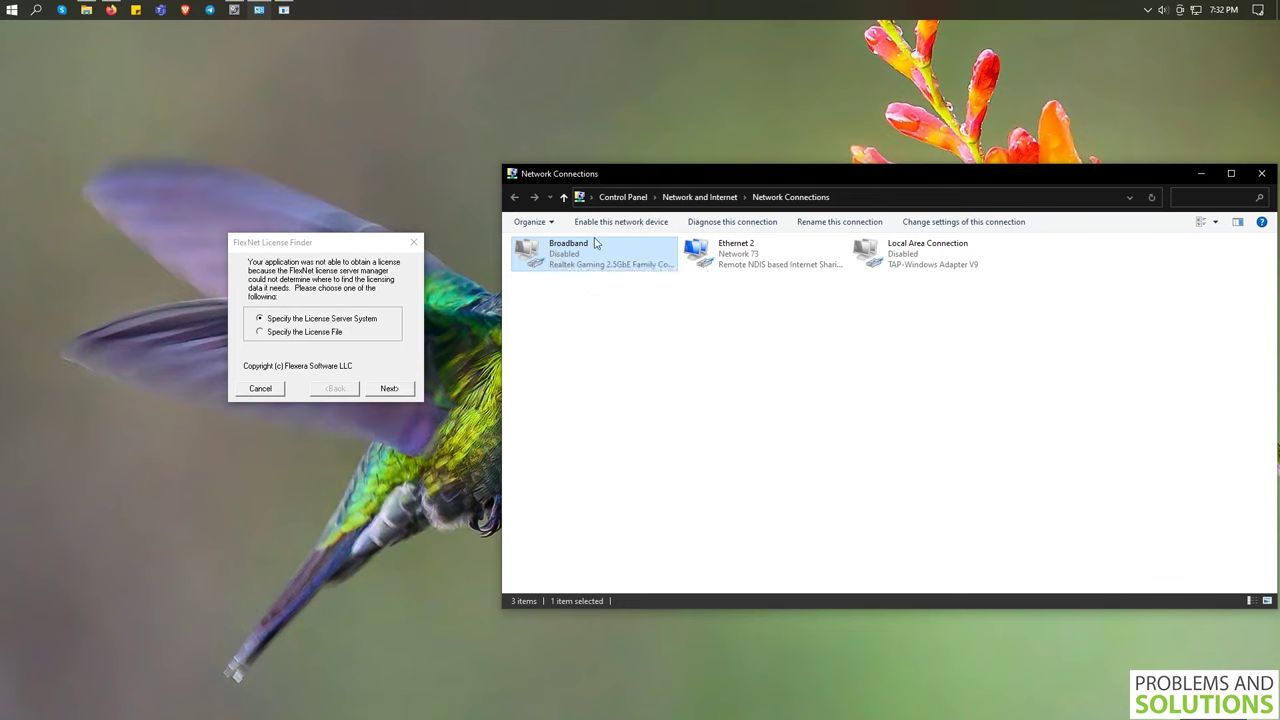
pyautogui.click(736, 254)
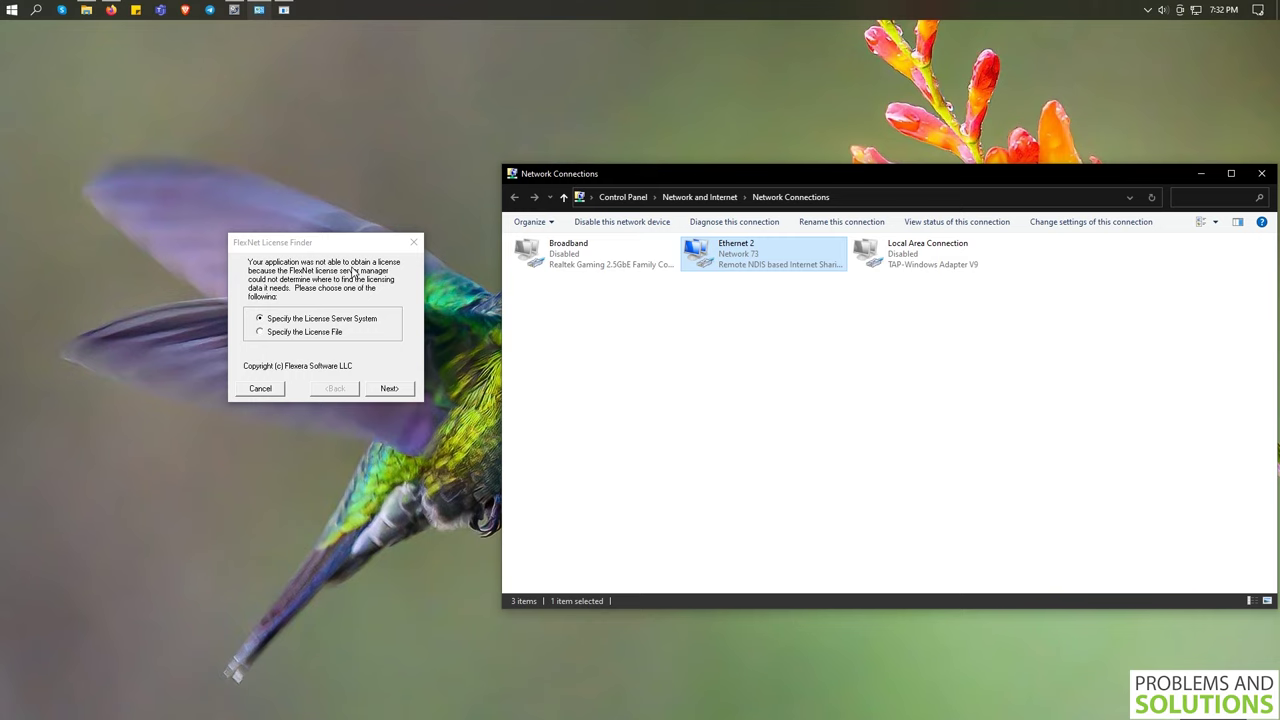
pyautogui.click(566, 256)
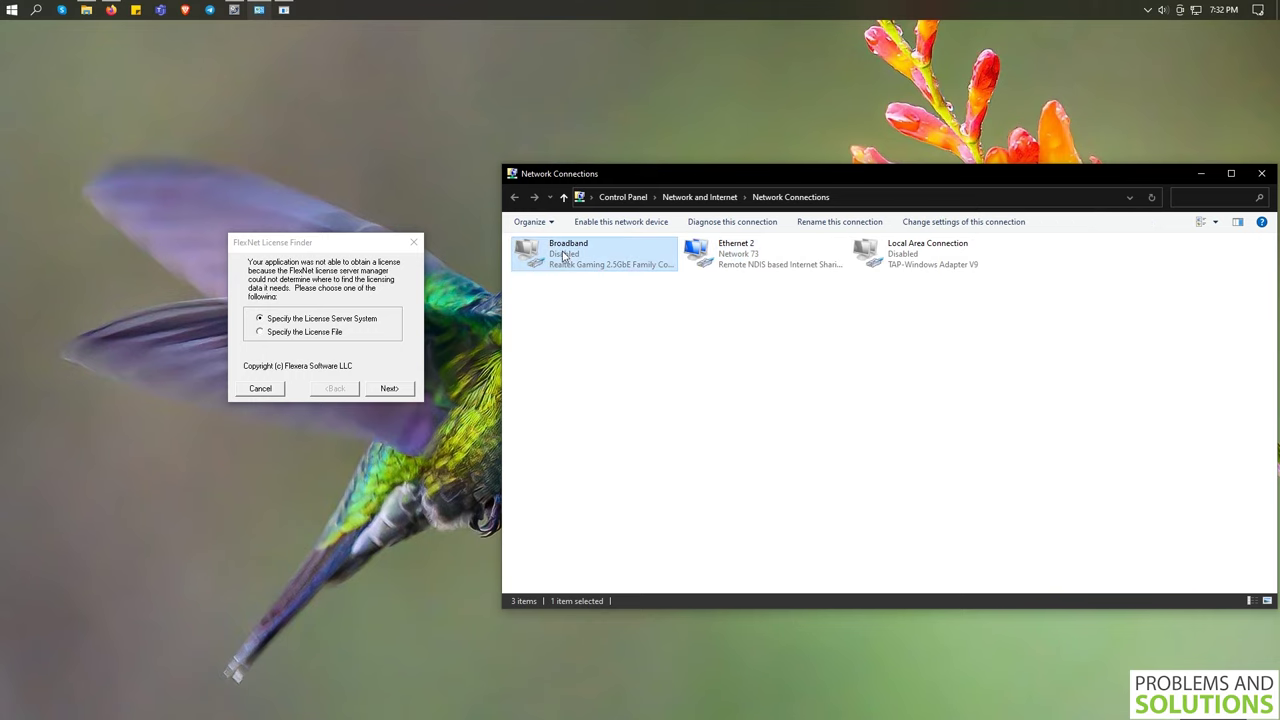
pyautogui.click(756, 254)
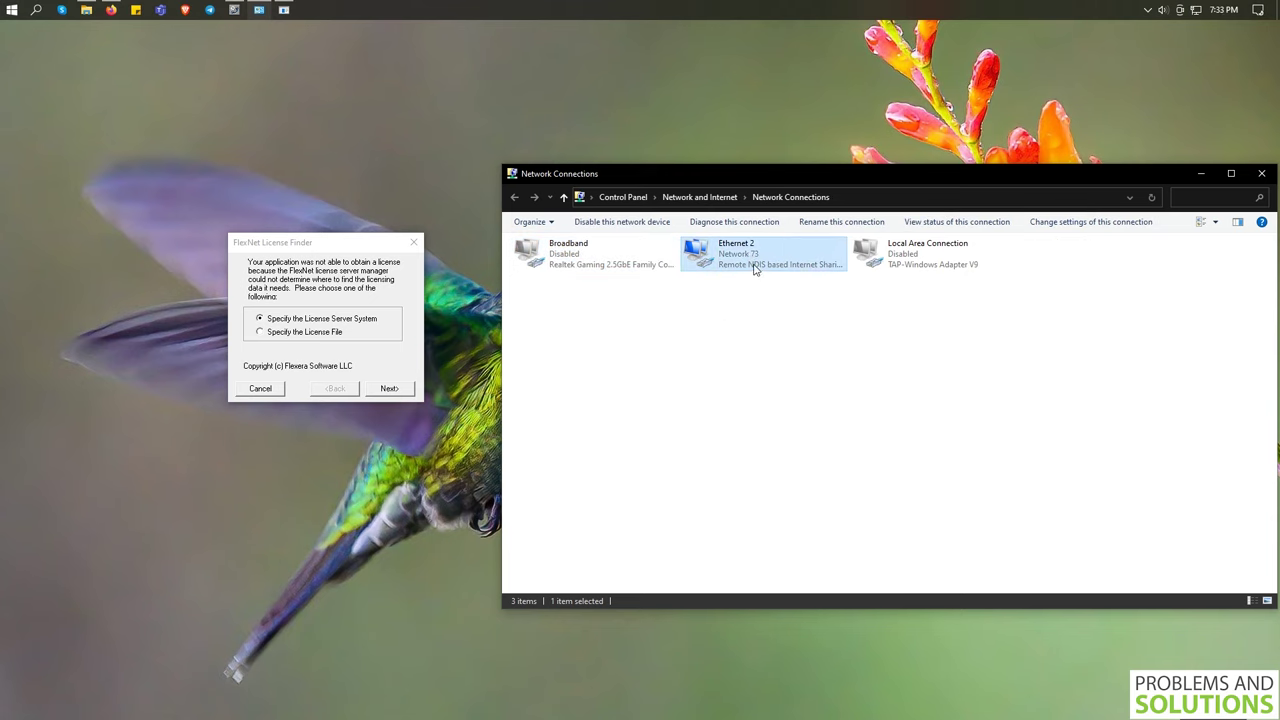
pyautogui.click(584, 310)
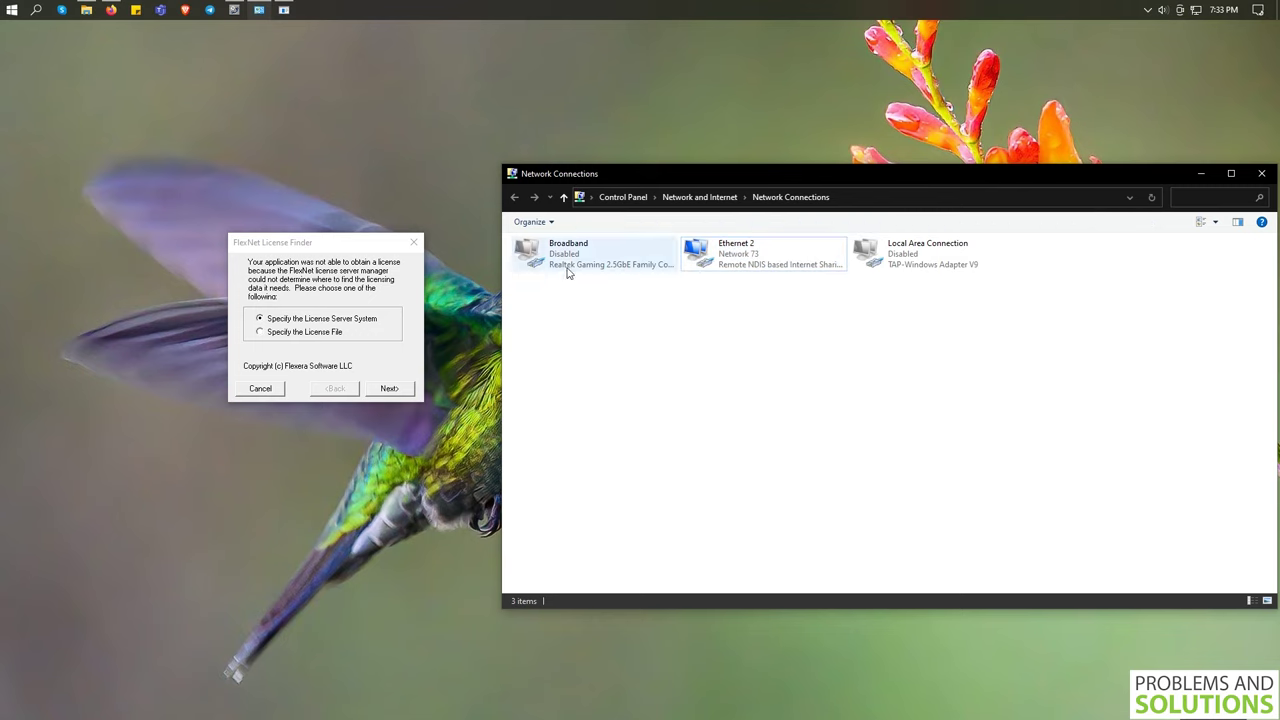
pyautogui.click(575, 261)
pyautogui.click(613, 291)
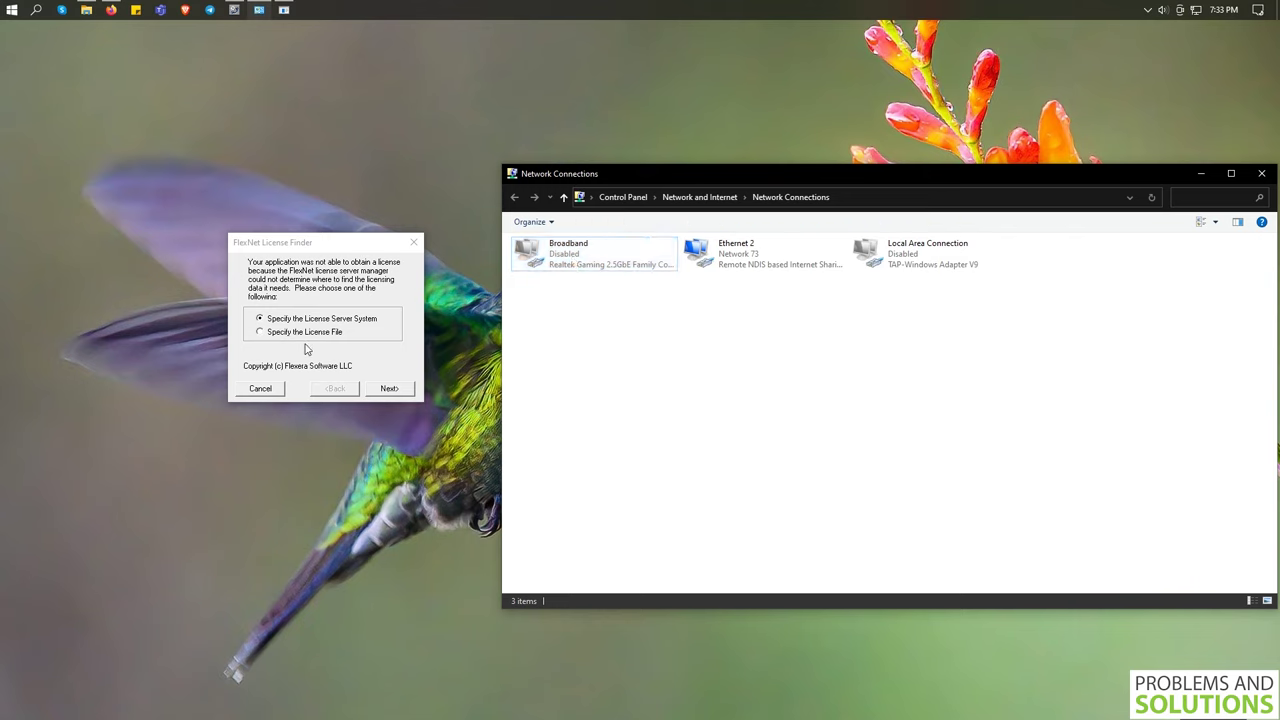
pyautogui.moveTo(296, 243); pyautogui.dragTo(312, 170)
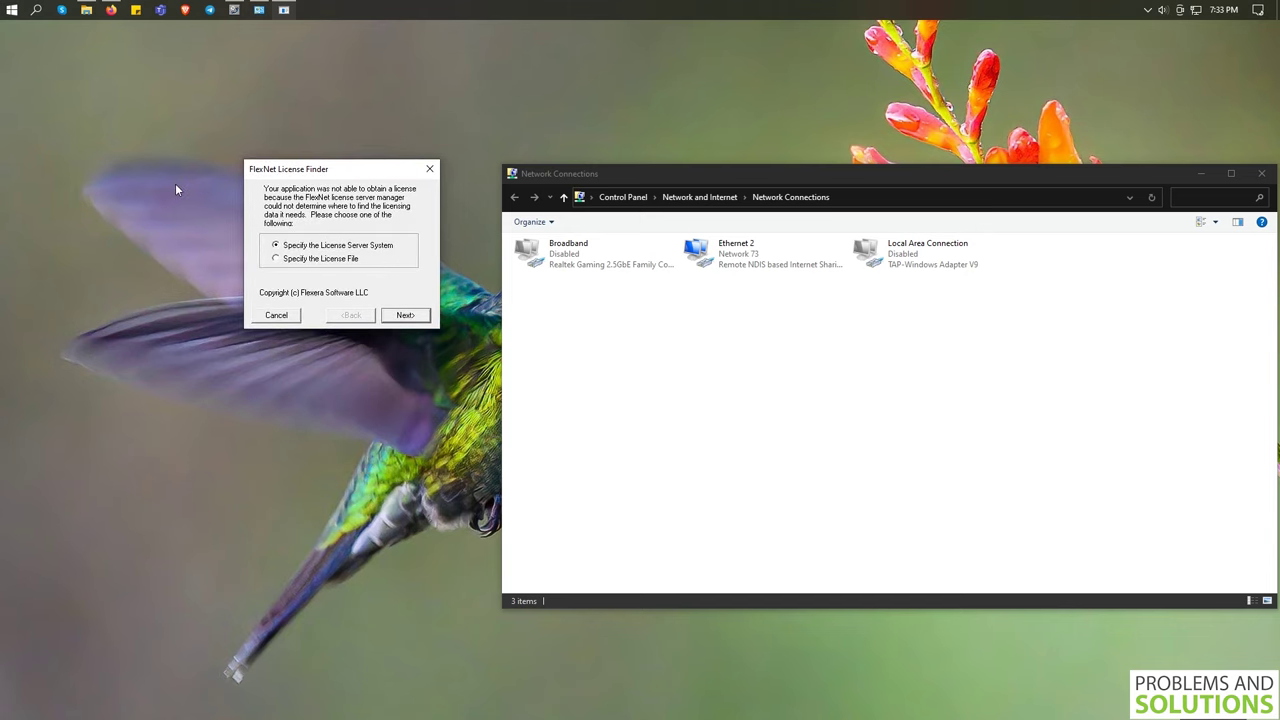
# In File Explorer, open C:\Program Files (x86)\Common Files\Autodesk Shared\Network License Manager
pyautogui.click(86, 9)
pyautogui.click(467, 567)
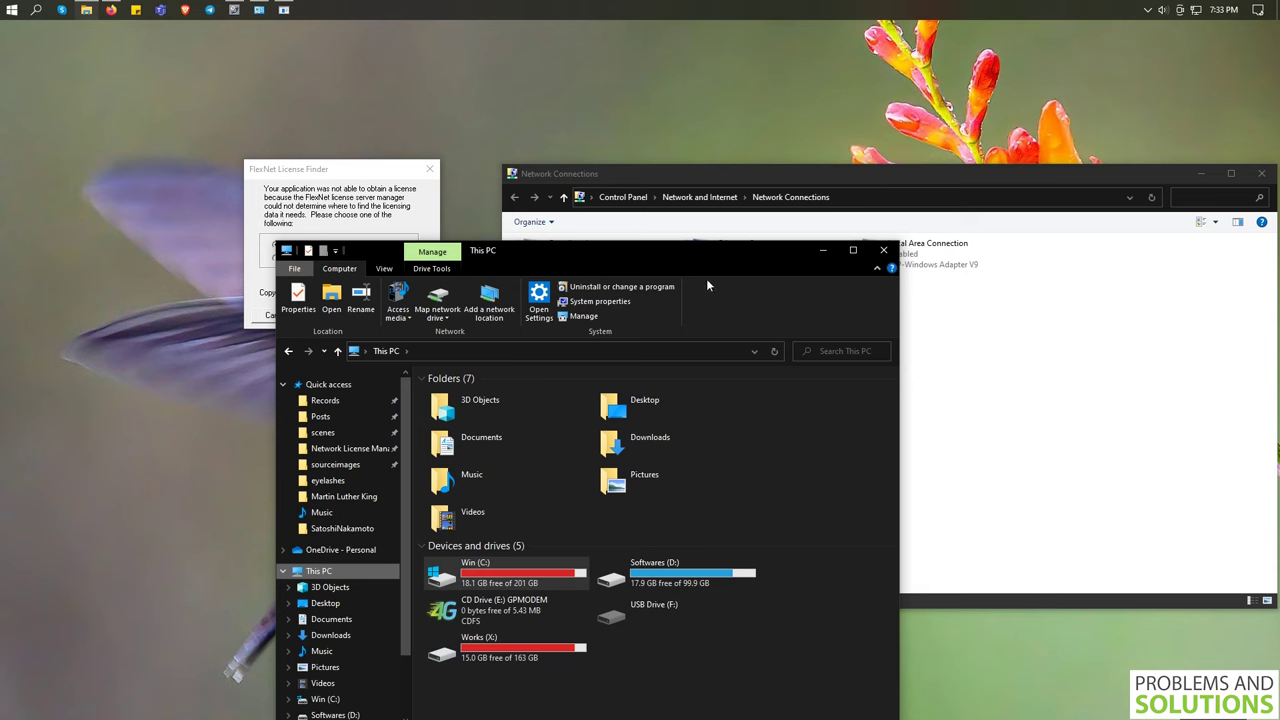
pyautogui.moveTo(689, 249); pyautogui.dragTo(718, 127)
pyautogui.click(445, 480)
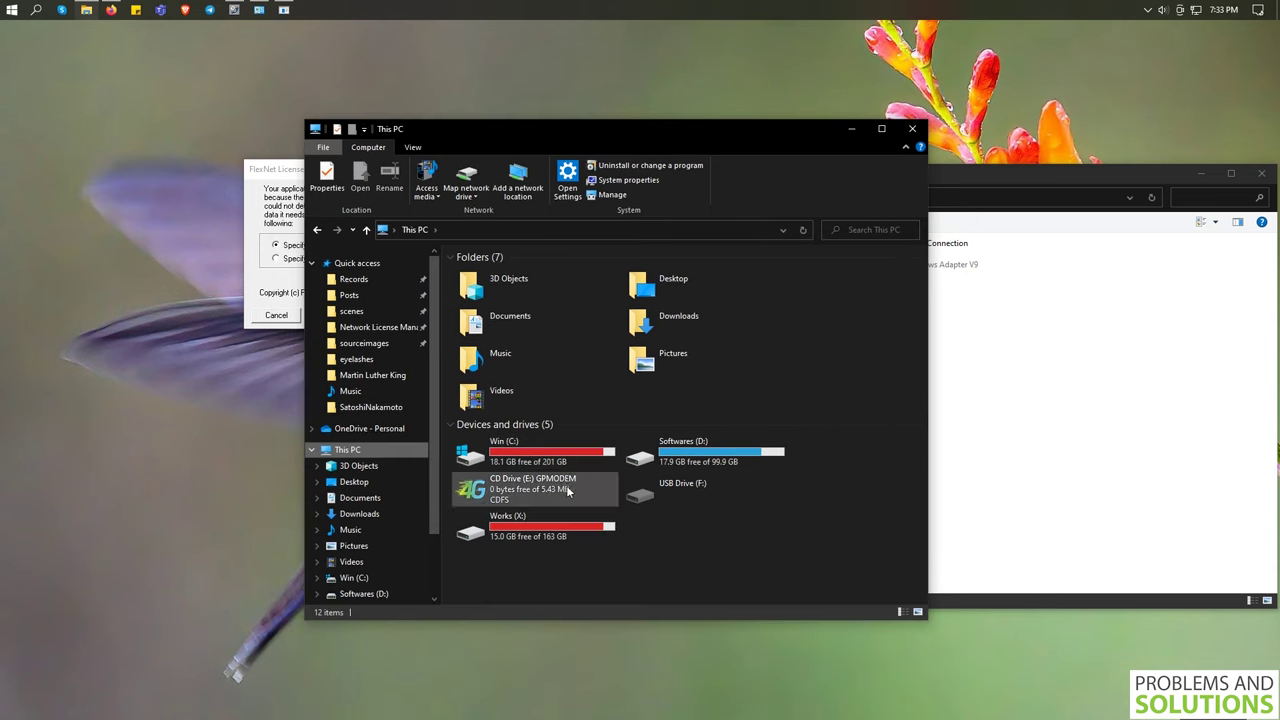
pyautogui.doubleClick(508, 455)
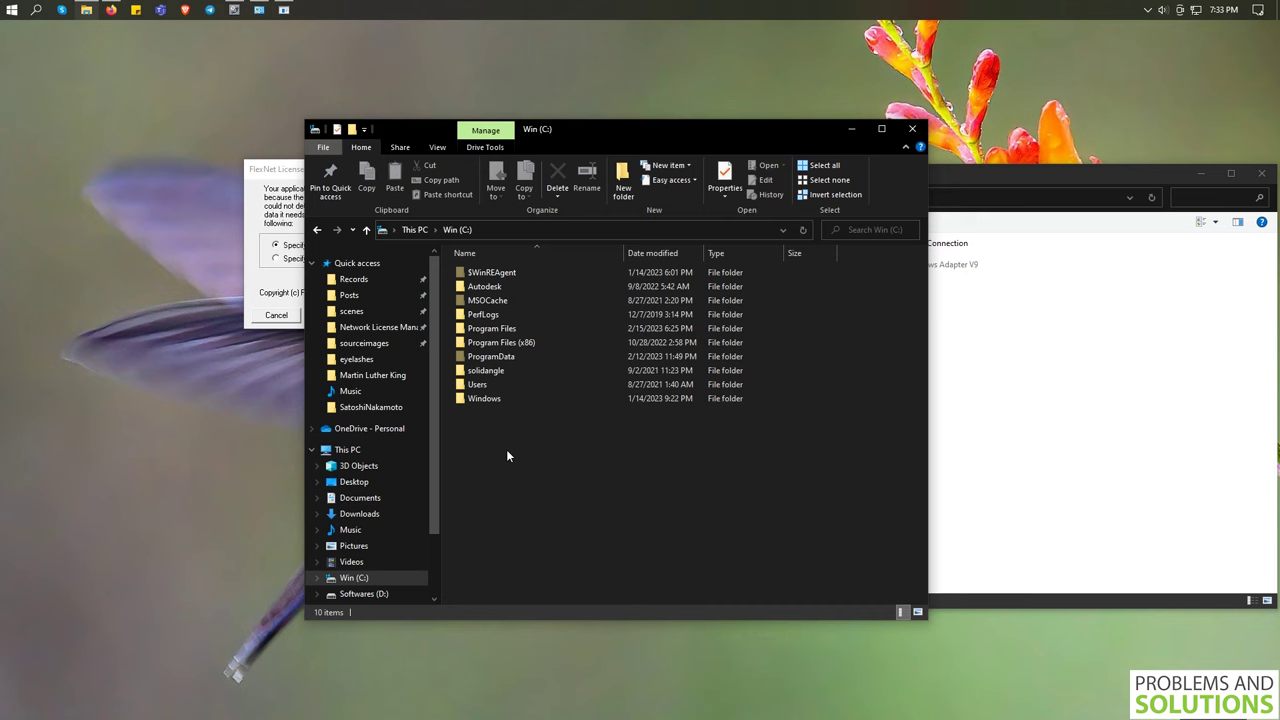
pyautogui.click(538, 344)
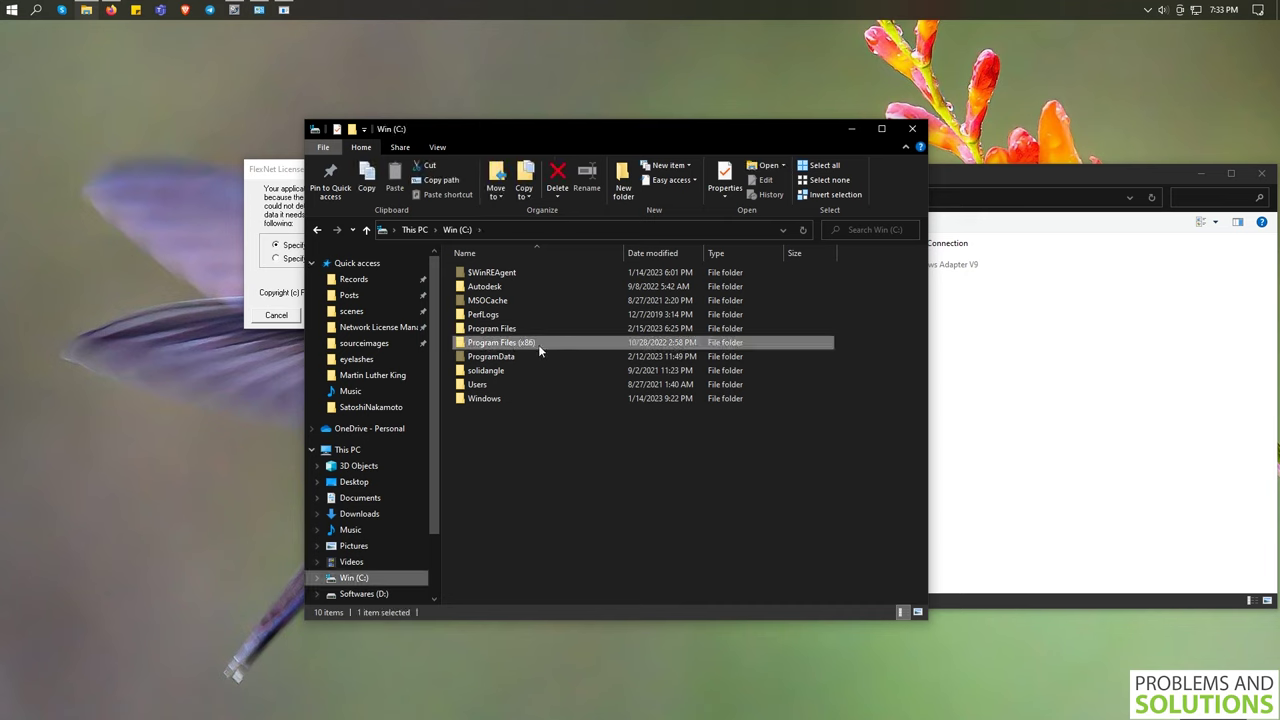
pyautogui.doubleClick(532, 343)
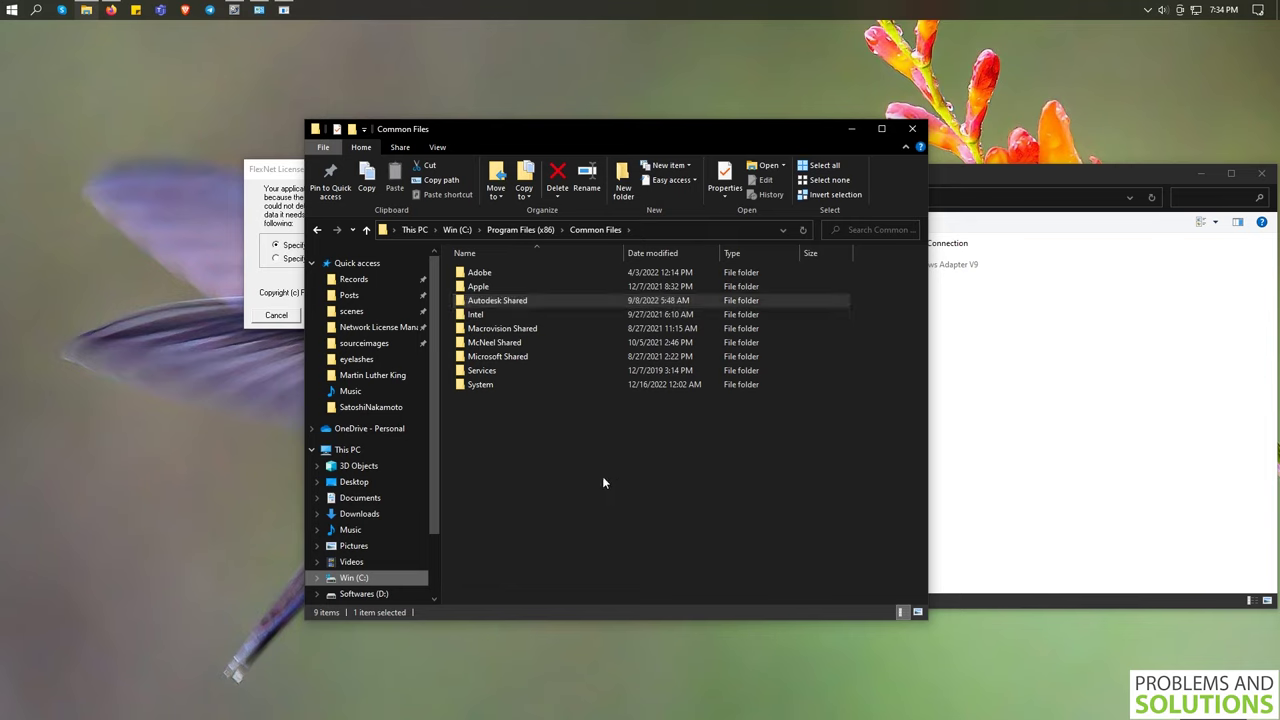
pyautogui.doubleClick(491, 303)
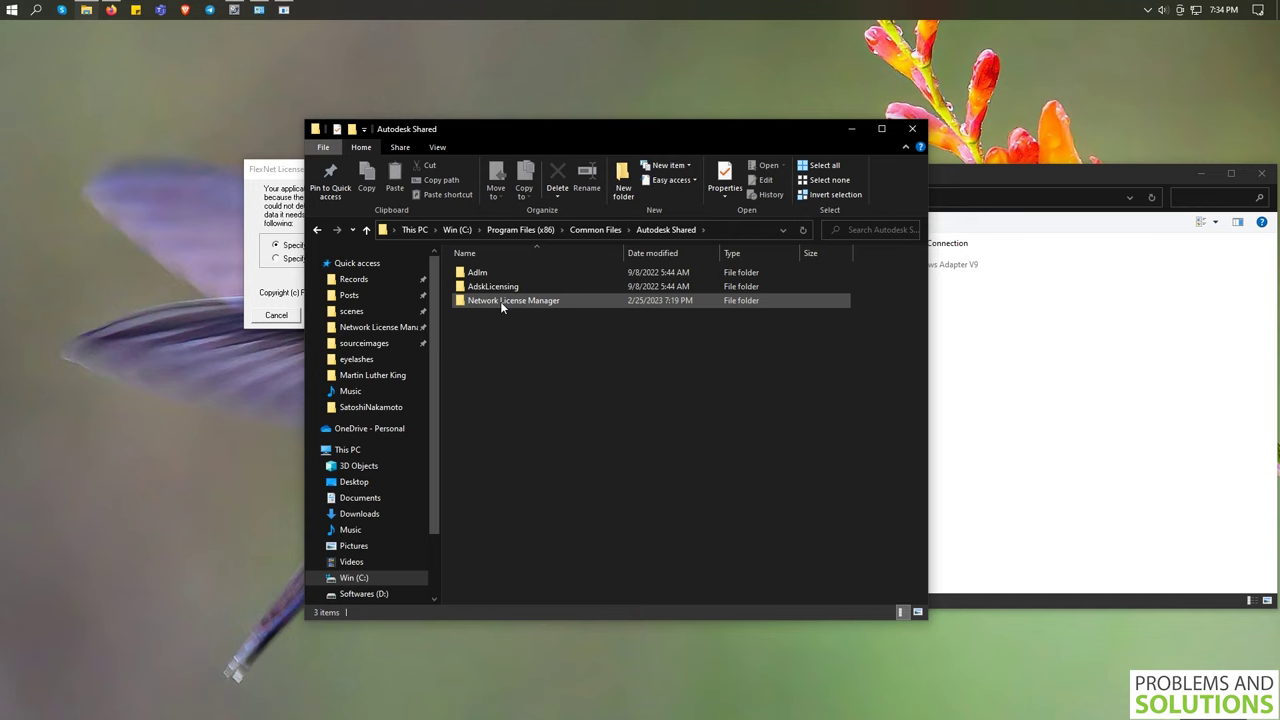
pyautogui.click(480, 302)
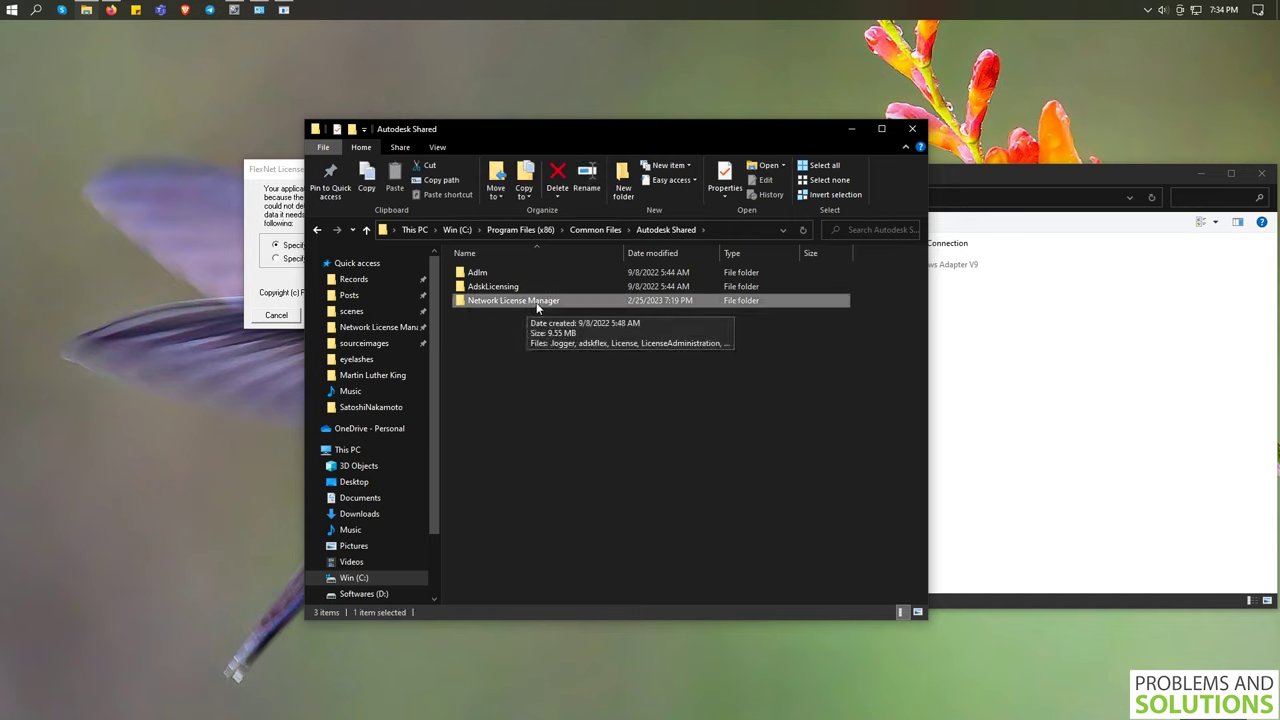
pyautogui.doubleClick(505, 301)
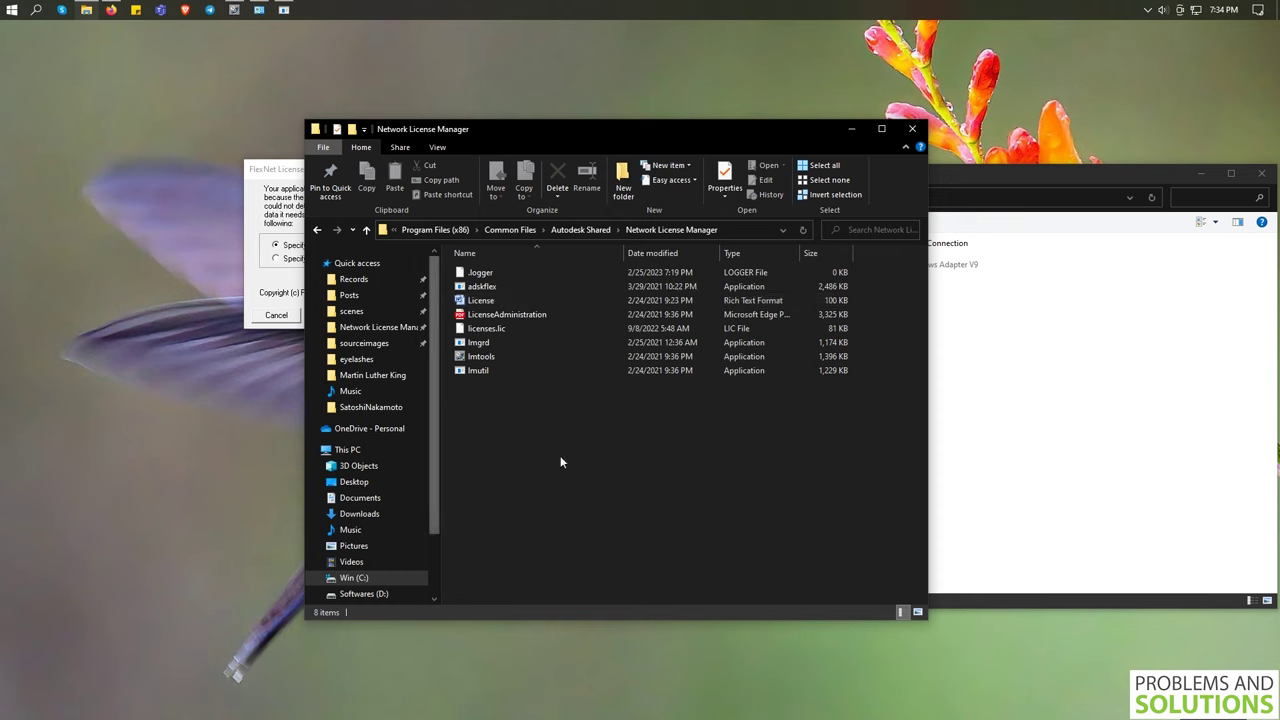
# Run lmtools as administrator and minimize the File Explorer window
pyautogui.click(478, 358)
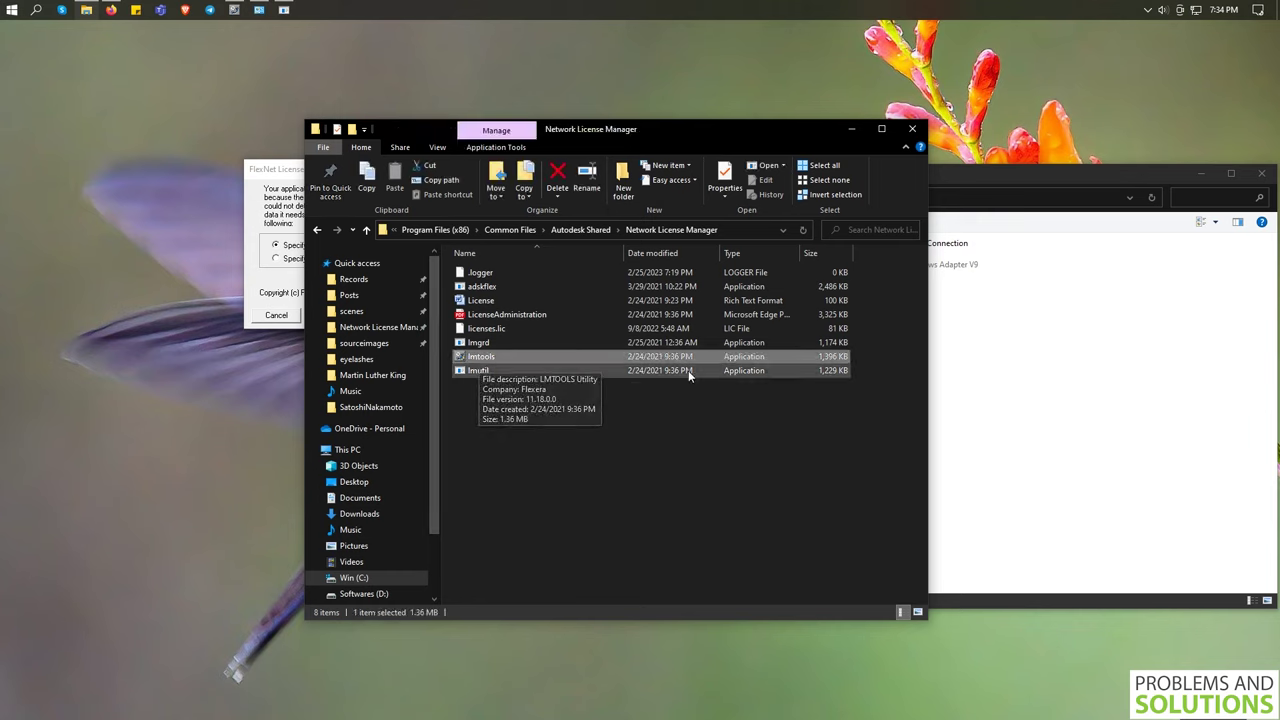
pyautogui.rightClick(472, 357)
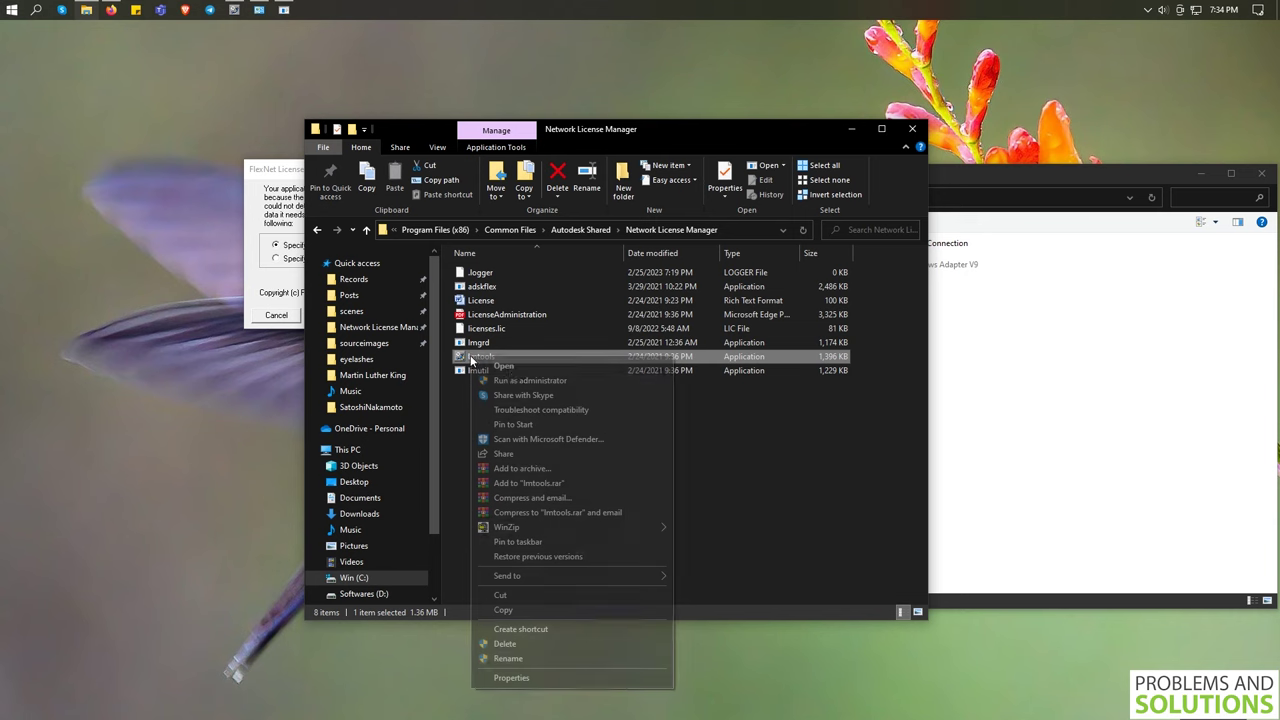
pyautogui.click(503, 381)
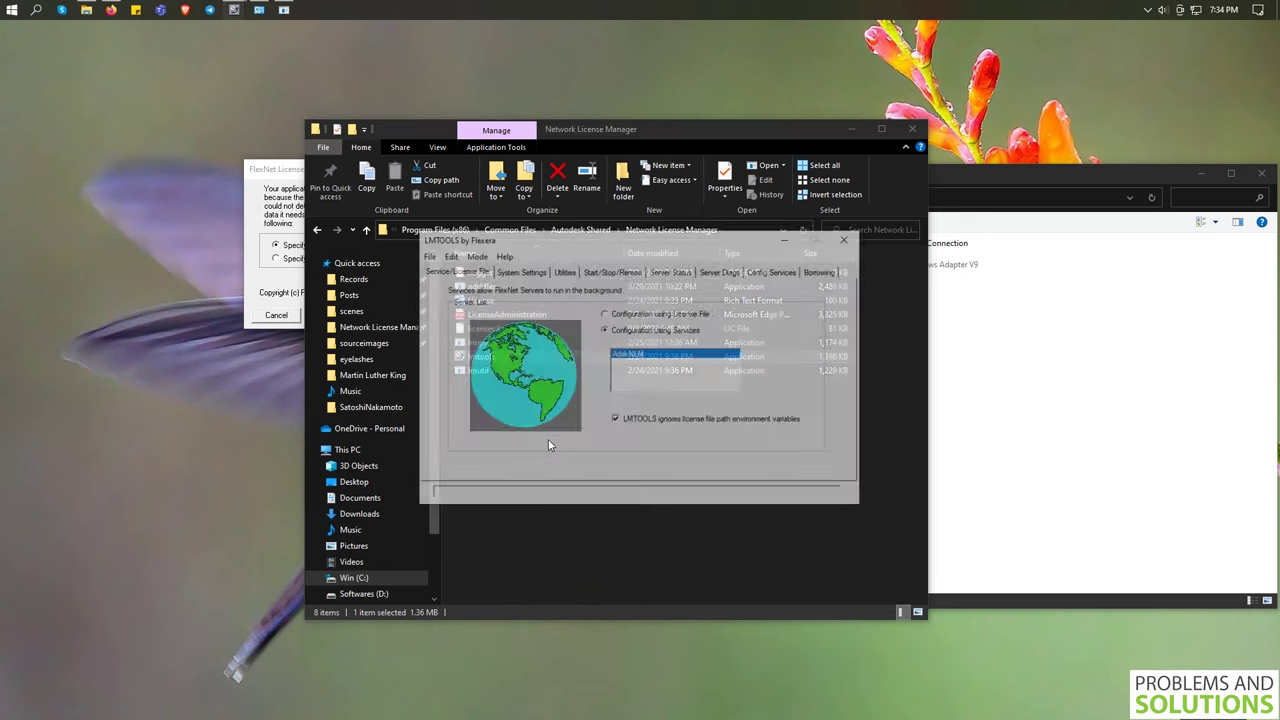
pyautogui.click(851, 129)
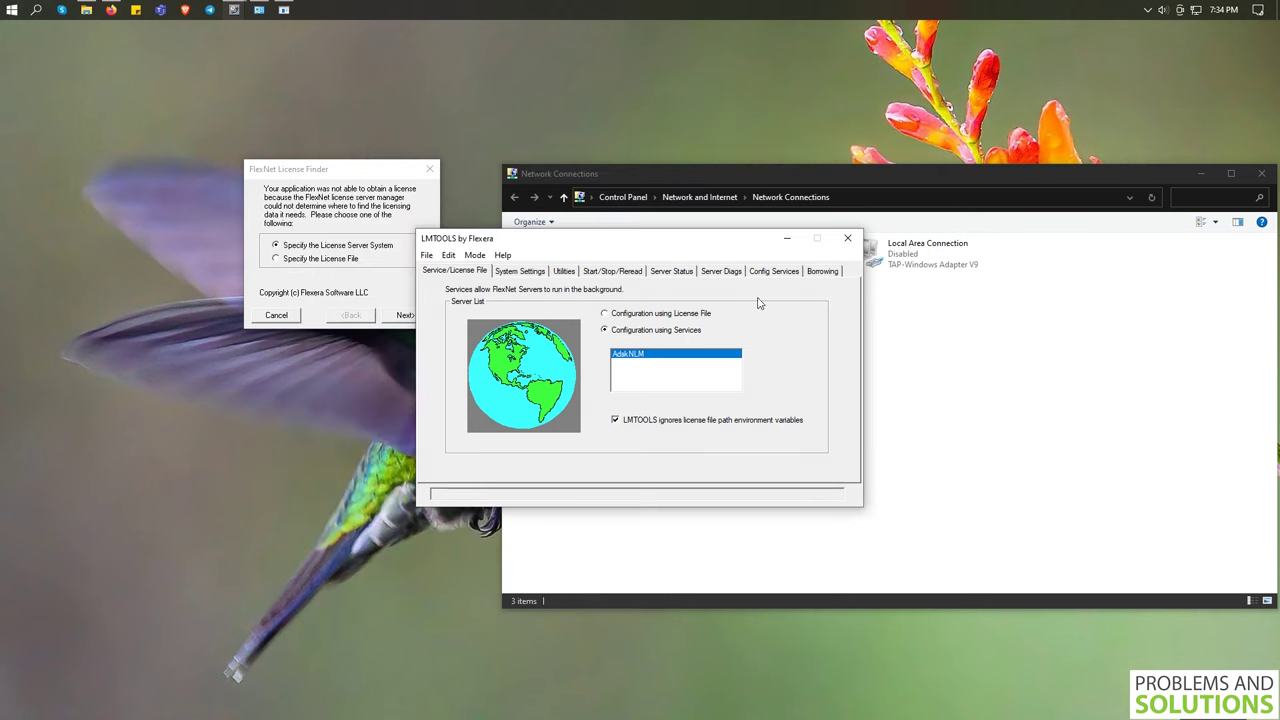
# Make the license server reread its license file in LMTOOLS and highlight the status message
pyautogui.click(606, 274)
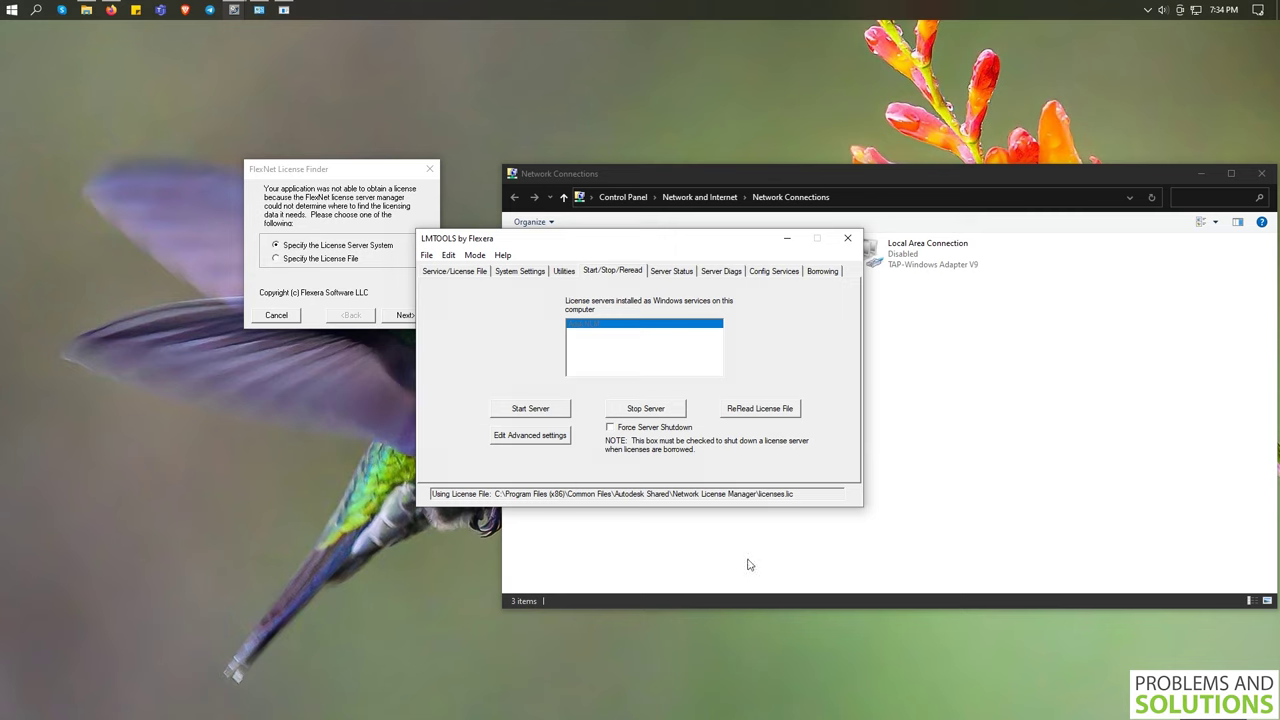
pyautogui.click(744, 410)
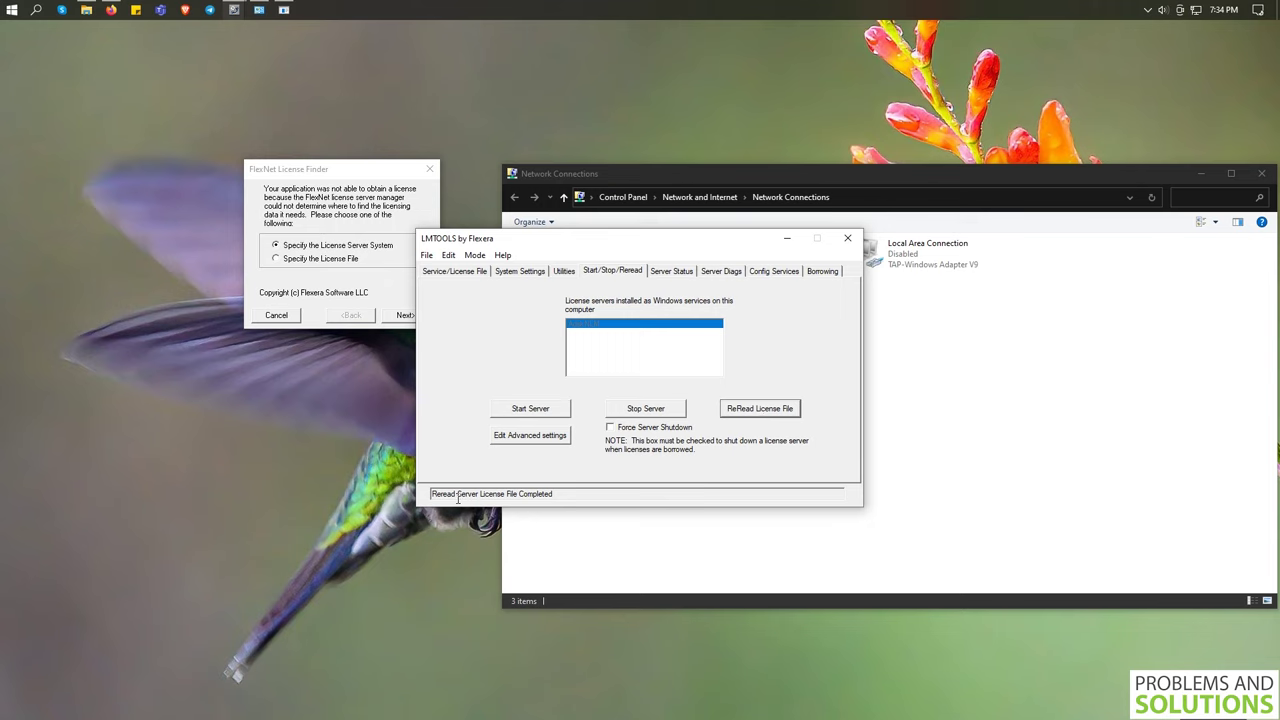
pyautogui.moveTo(568, 495); pyautogui.dragTo(432, 494)
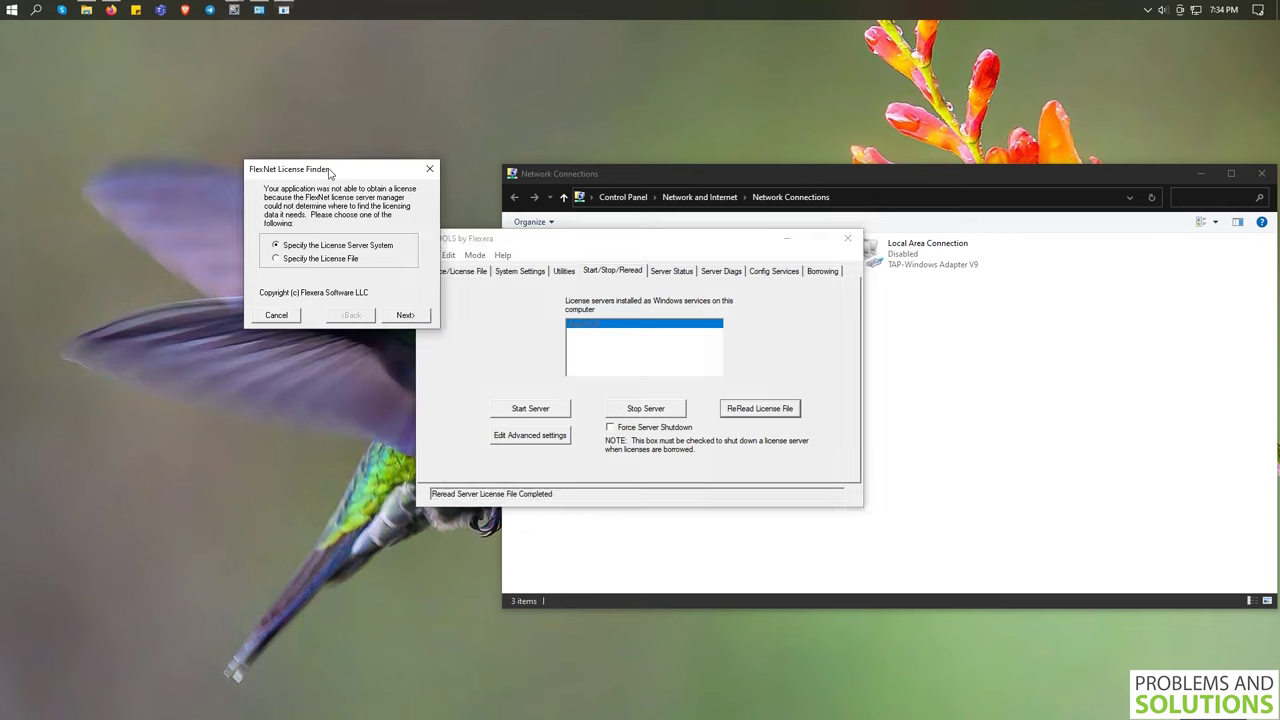
# Cancel the FlexNet License Finder dialog, and reposition its new instance and the LMTOOLS window so neither overlaps the other
pyautogui.click(274, 315)
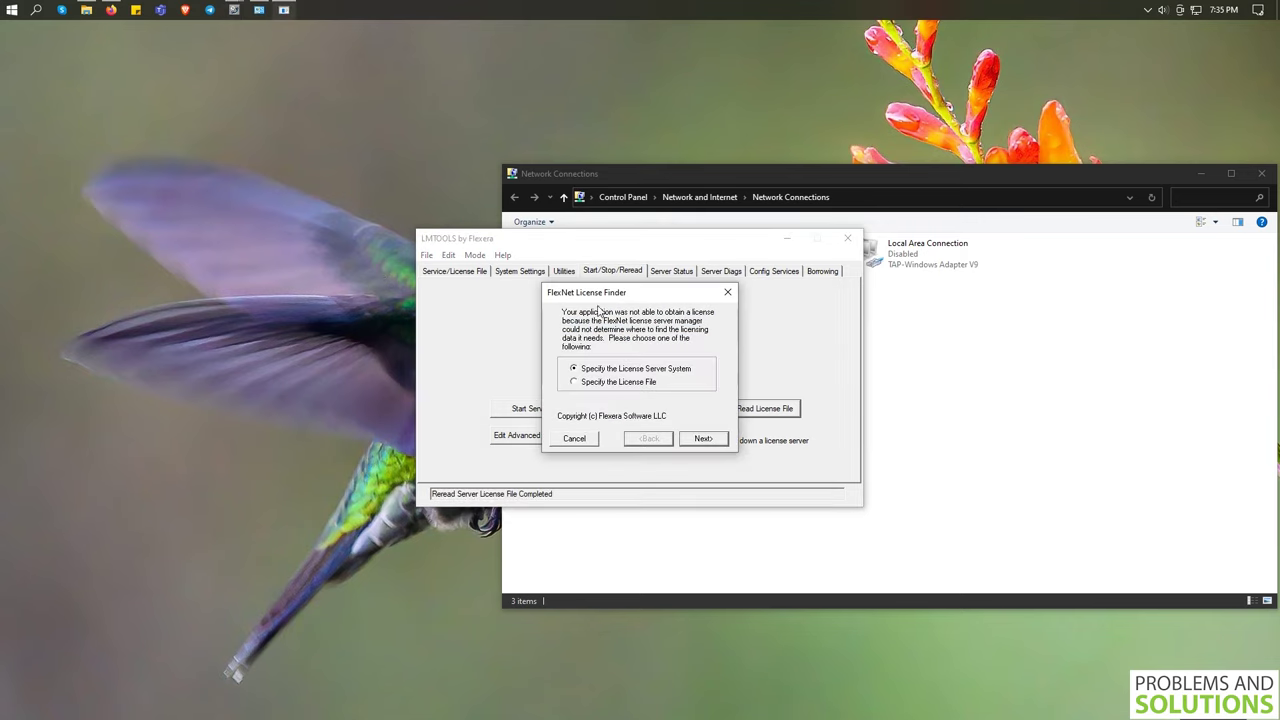
pyautogui.moveTo(603, 292); pyautogui.dragTo(187, 175)
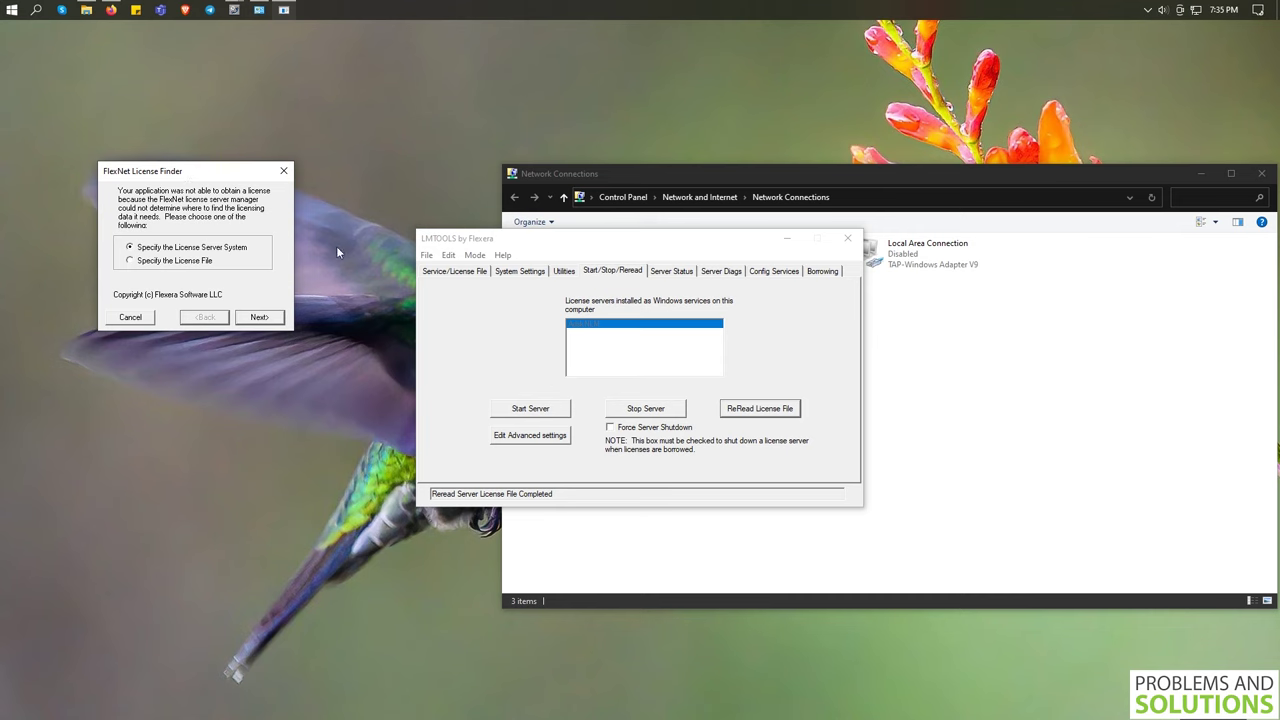
pyautogui.moveTo(555, 243); pyautogui.dragTo(655, 323)
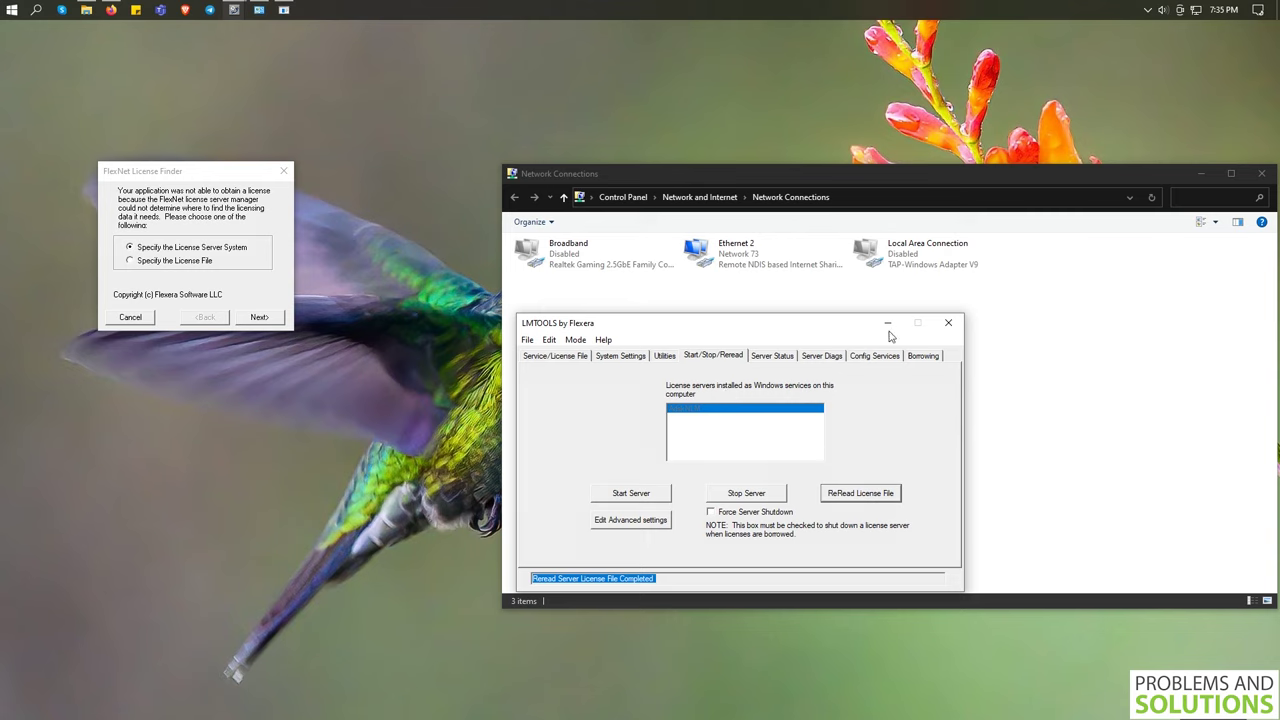
# Disable the Ethernet 2 adapter and enable the Broadband adapter in Network Connections
pyautogui.click(731, 256)
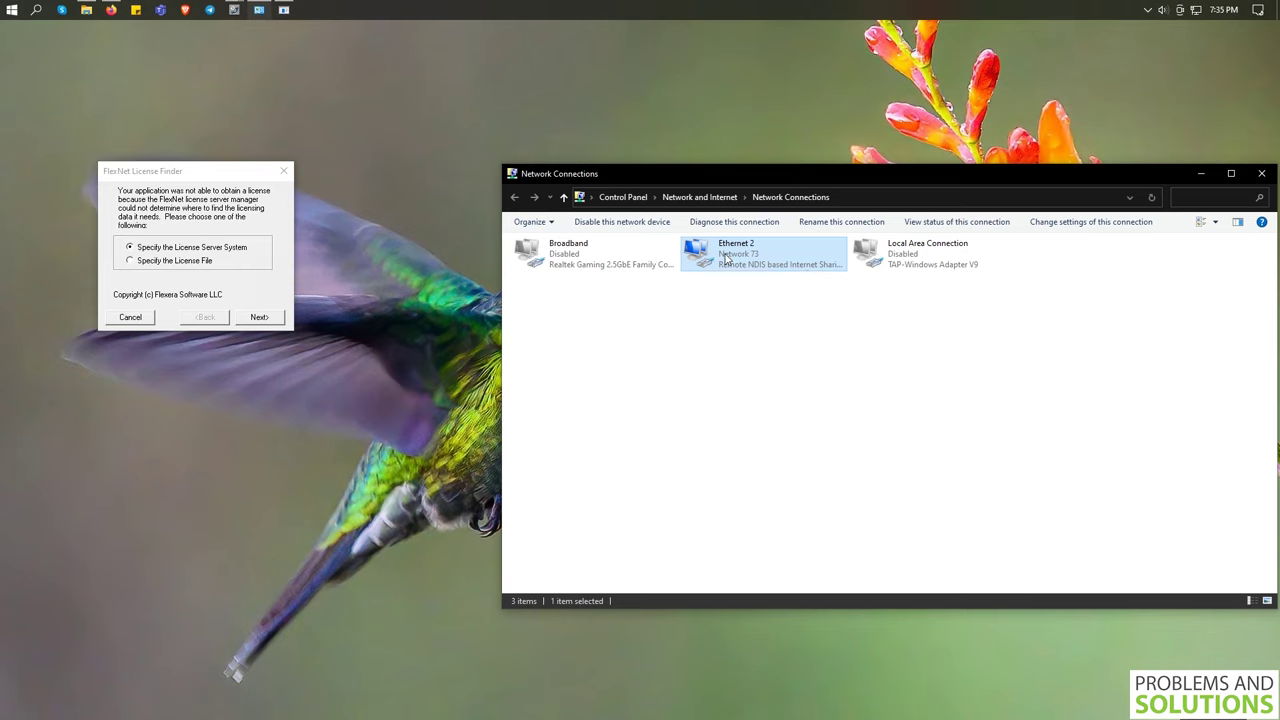
pyautogui.rightClick(721, 254)
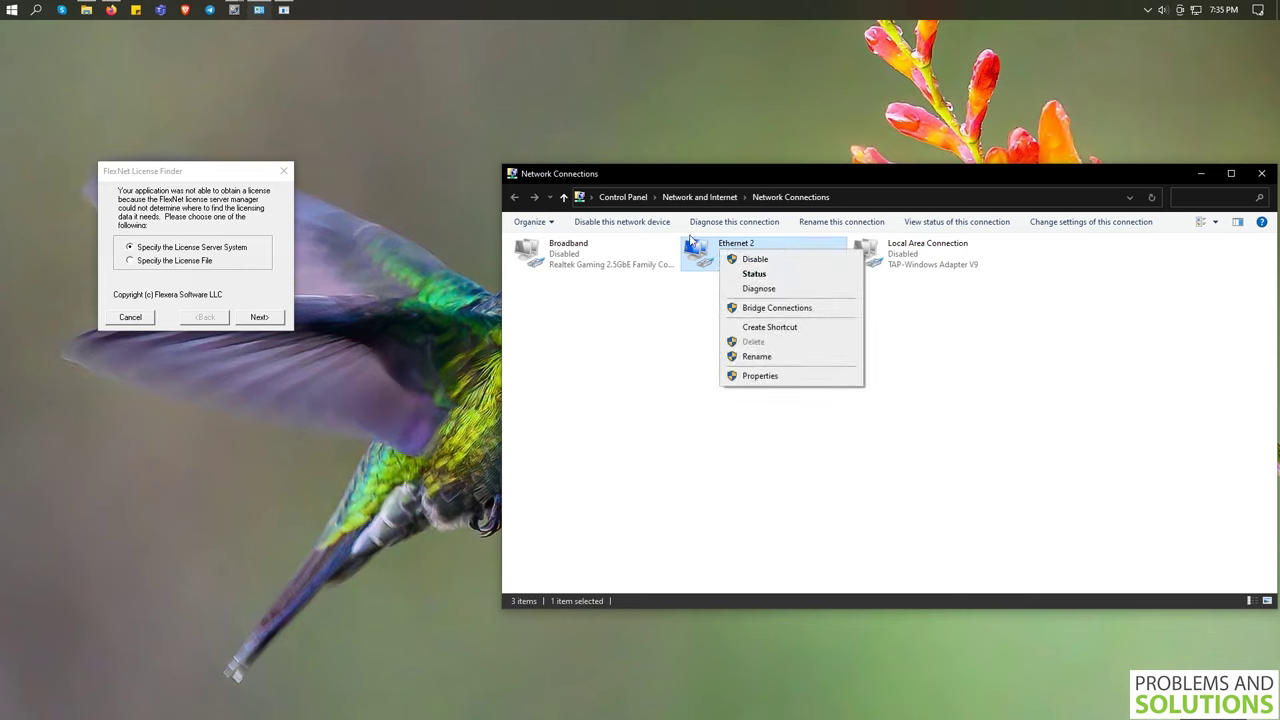
pyautogui.click(755, 259)
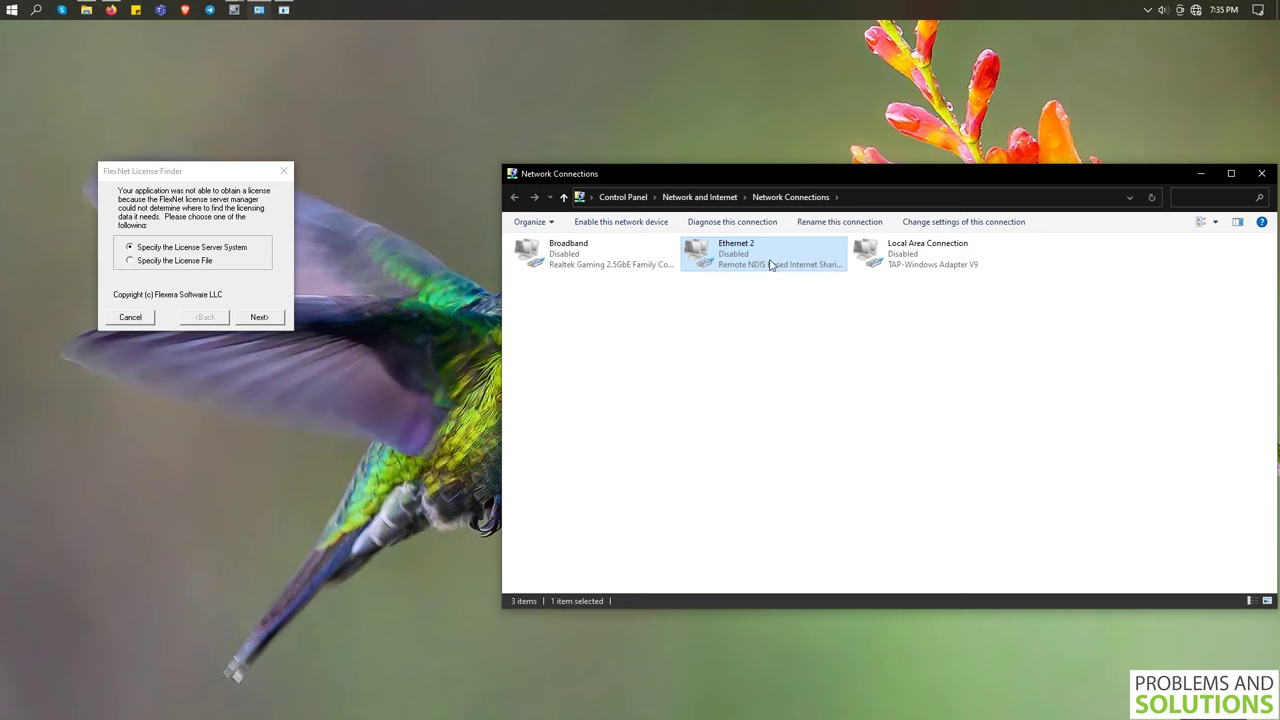
pyautogui.click(574, 255)
pyautogui.rightClick(574, 255)
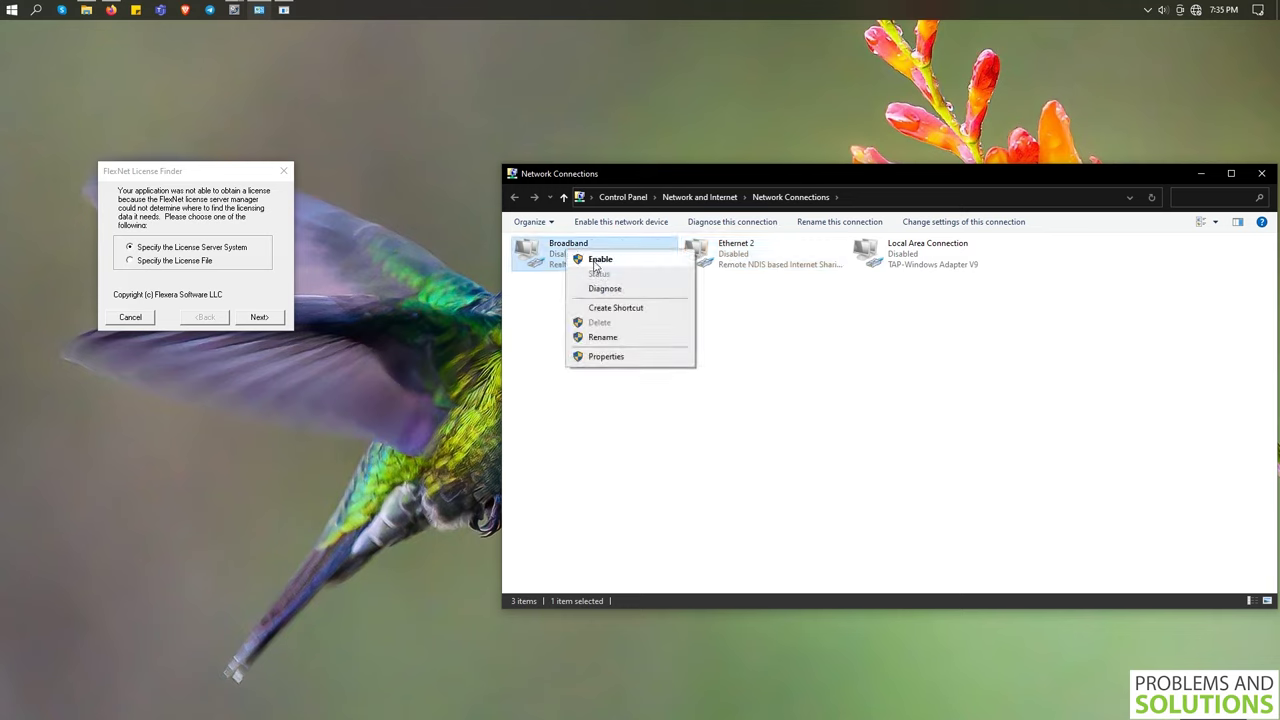
pyautogui.click(598, 261)
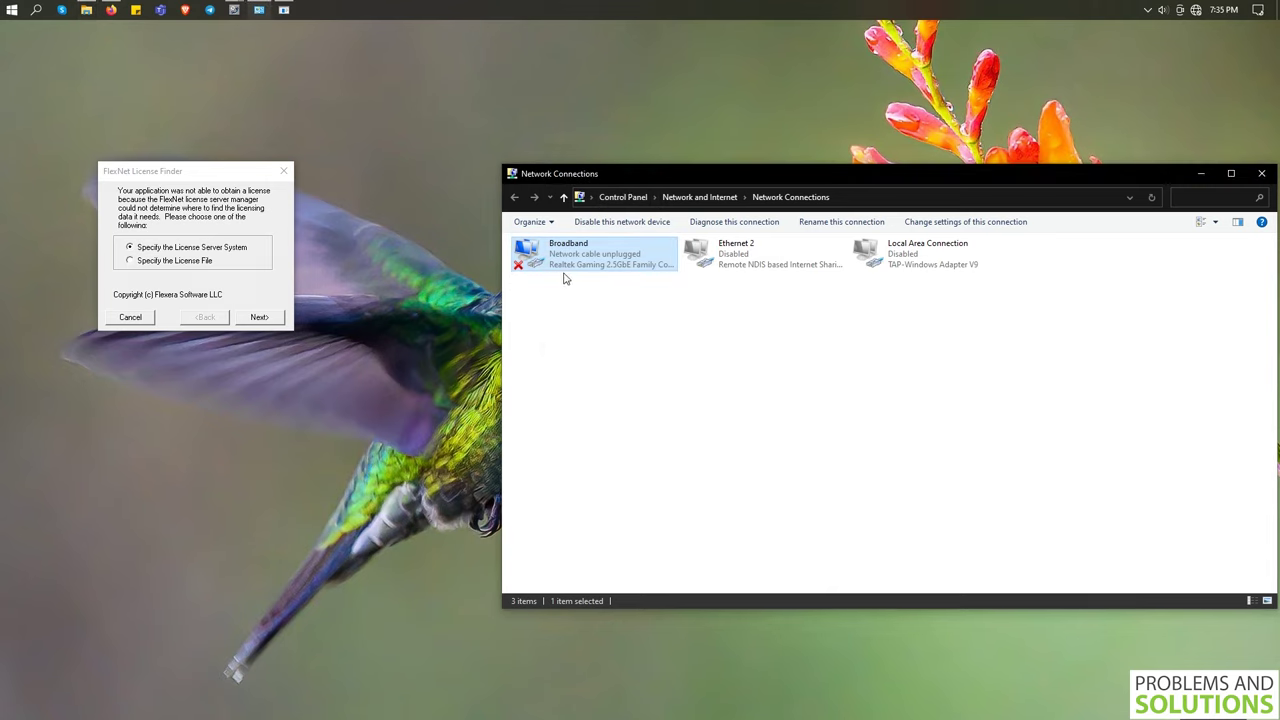
# Reposition the FlexNet License Finder dialog, refresh the Network Connections list and select the Broadband adapter
pyautogui.moveTo(226, 171); pyautogui.dragTo(257, 165)
pyautogui.rightClick(648, 302)
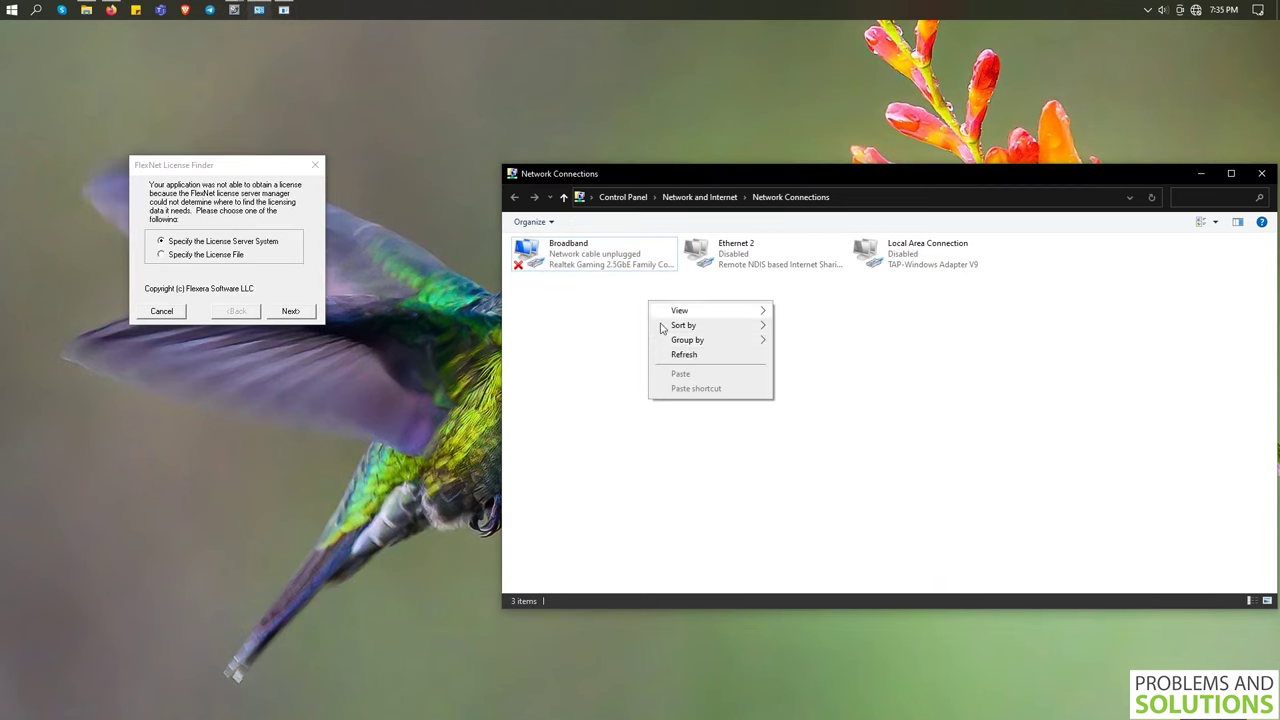
pyautogui.click(689, 355)
pyautogui.click(585, 264)
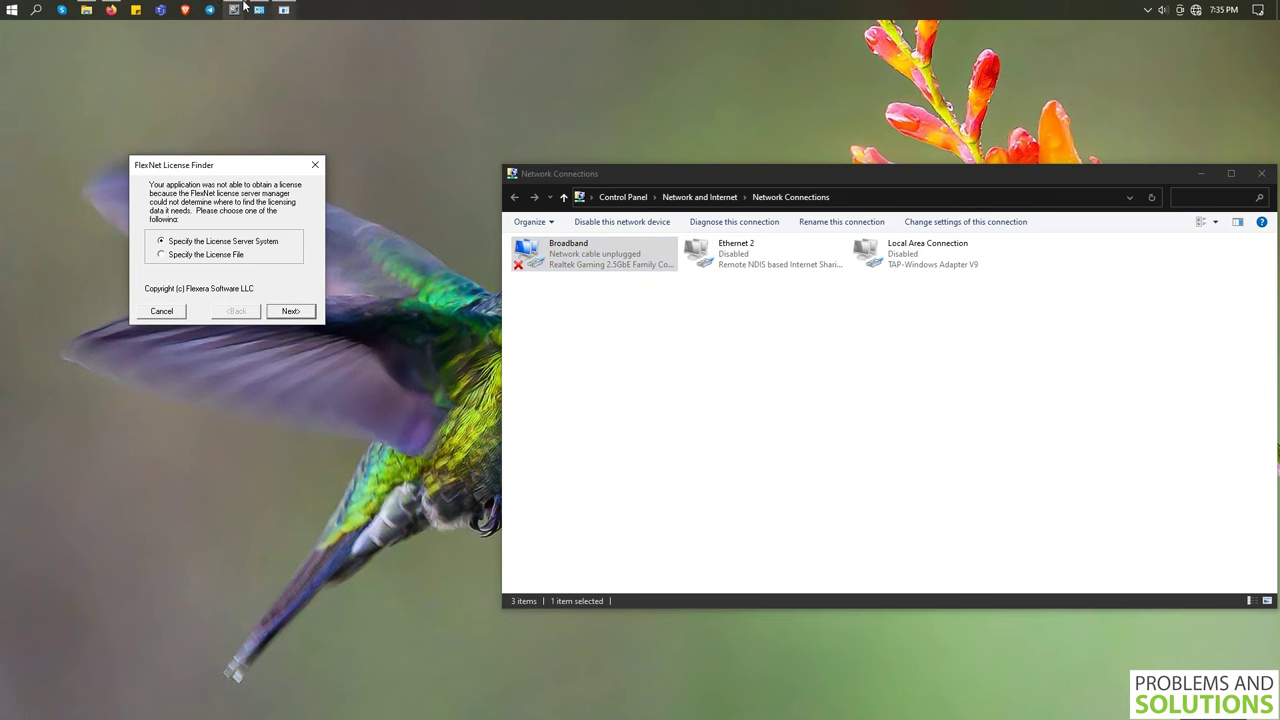
# Switch back to LMTOOLS, make the license server reread its license file again and highlight the status message
pyautogui.moveTo(236, 10)
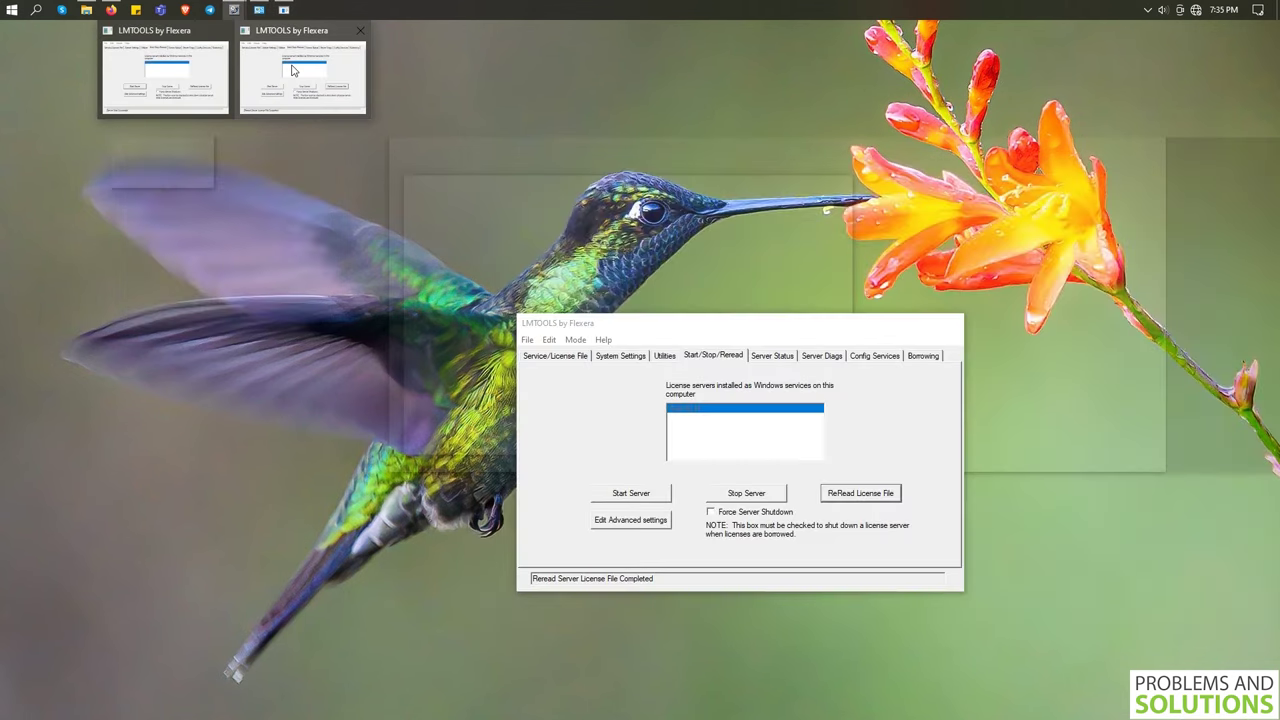
pyautogui.moveTo(226, 33)
pyautogui.click(266, 77)
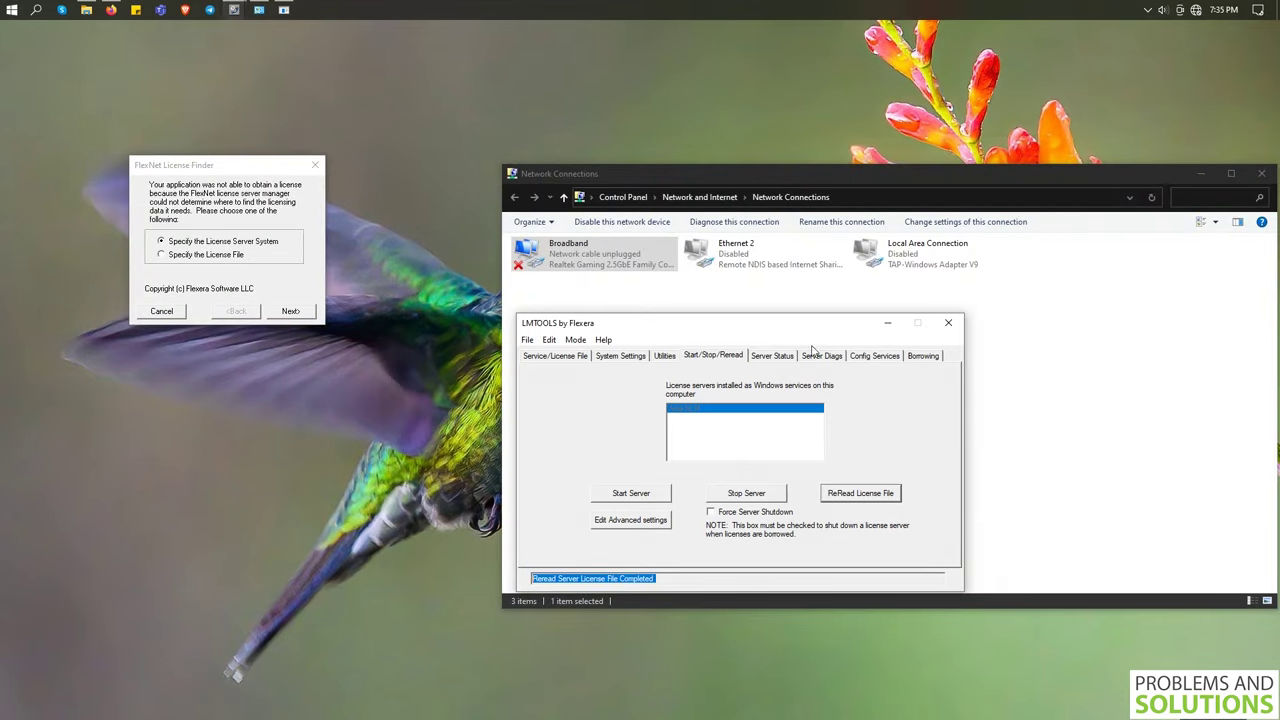
pyautogui.moveTo(783, 325); pyautogui.dragTo(741, 243)
pyautogui.click(821, 410)
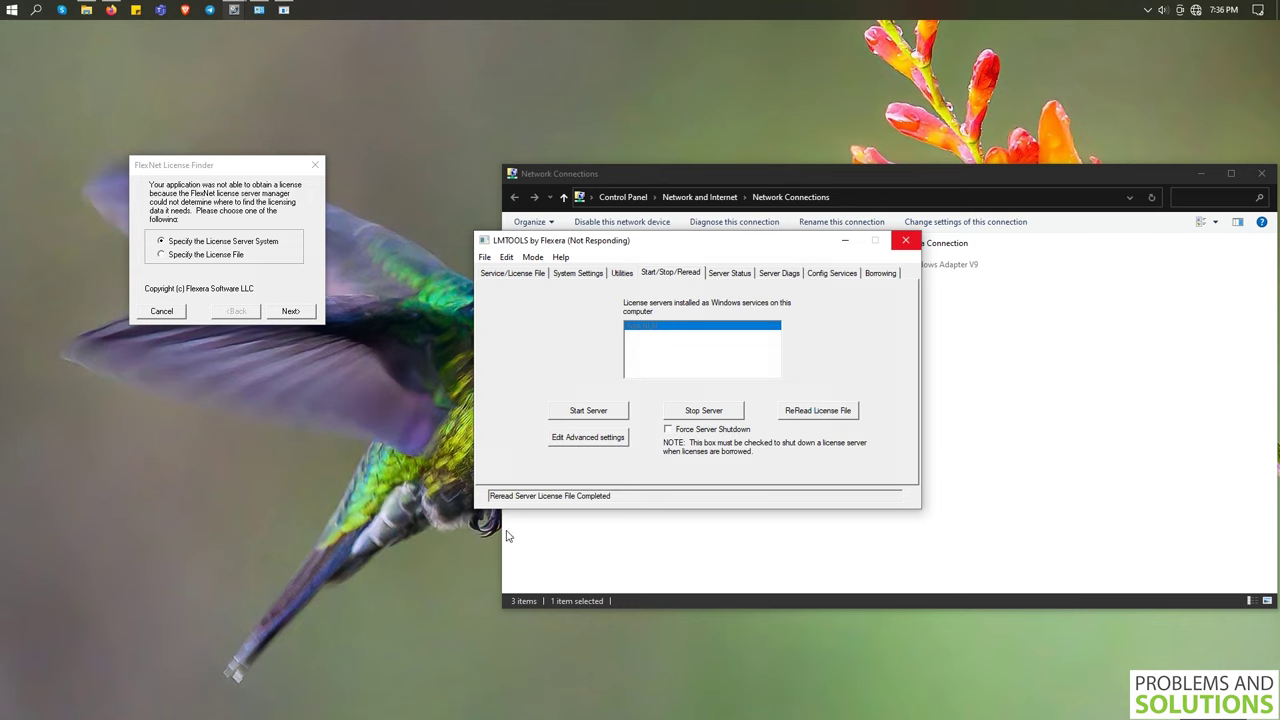
pyautogui.click(523, 496)
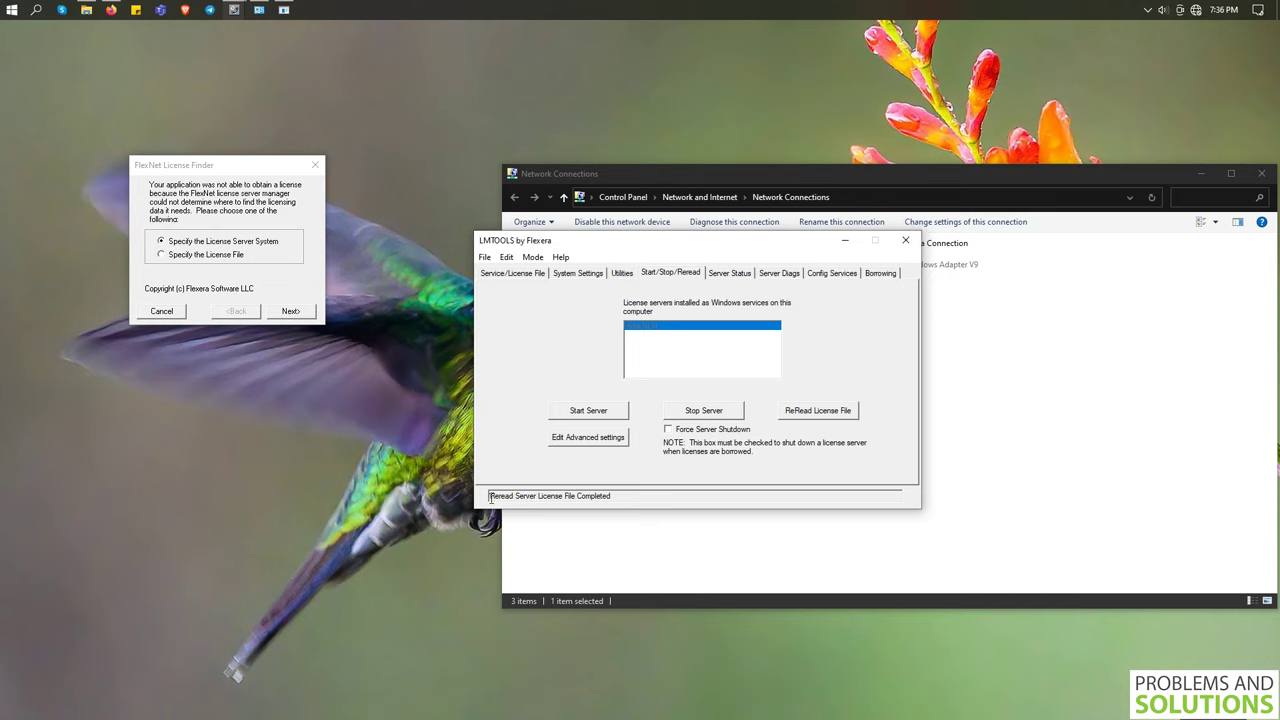
pyautogui.moveTo(613, 495); pyautogui.dragTo(481, 497)
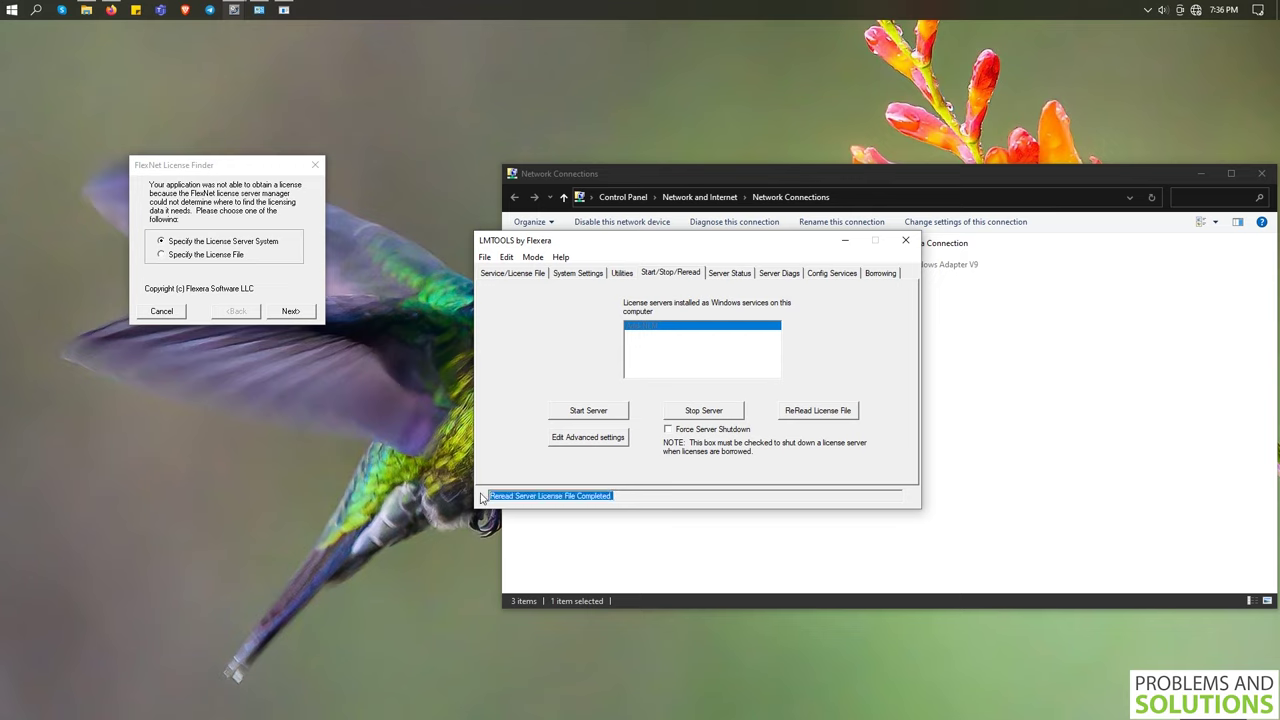
# Cancel the FlexNet License Finder dialog and move the Licensing Error dialog and the LMTOOLS window clear of Network Connections
pyautogui.click(159, 311)
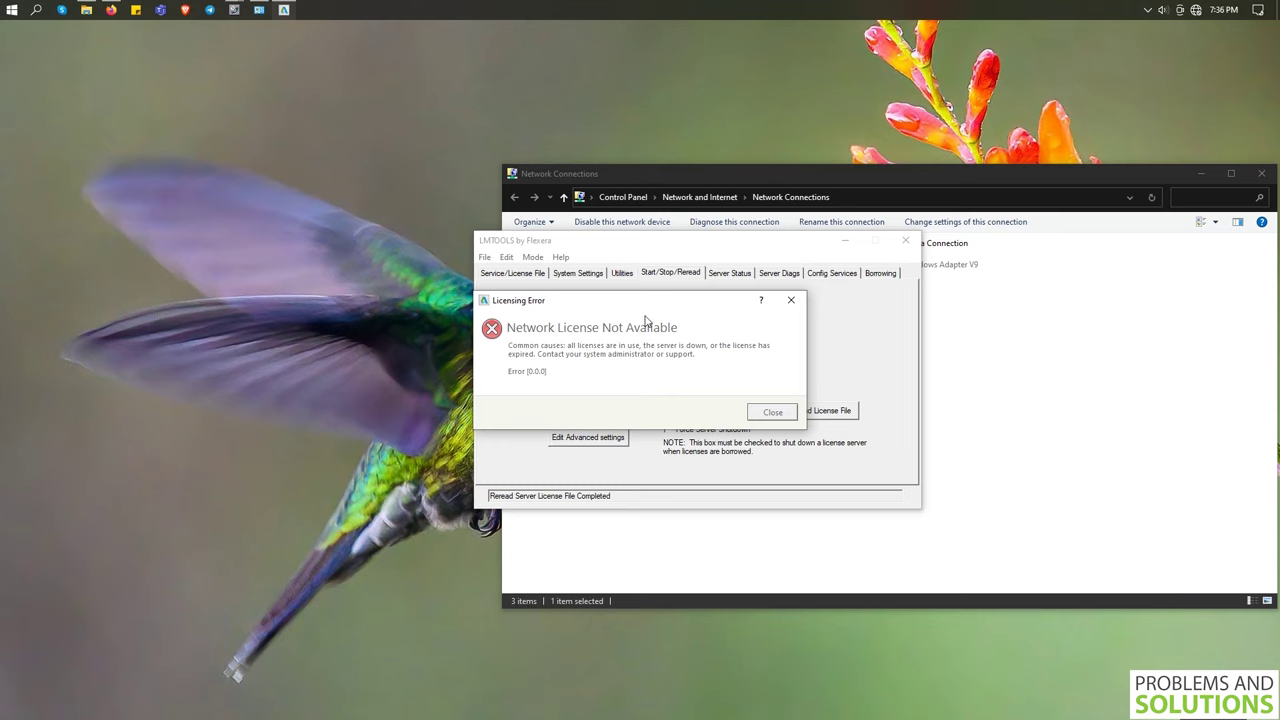
pyautogui.moveTo(637, 306); pyautogui.dragTo(285, 105)
pyautogui.moveTo(620, 245); pyautogui.dragTo(288, 339)
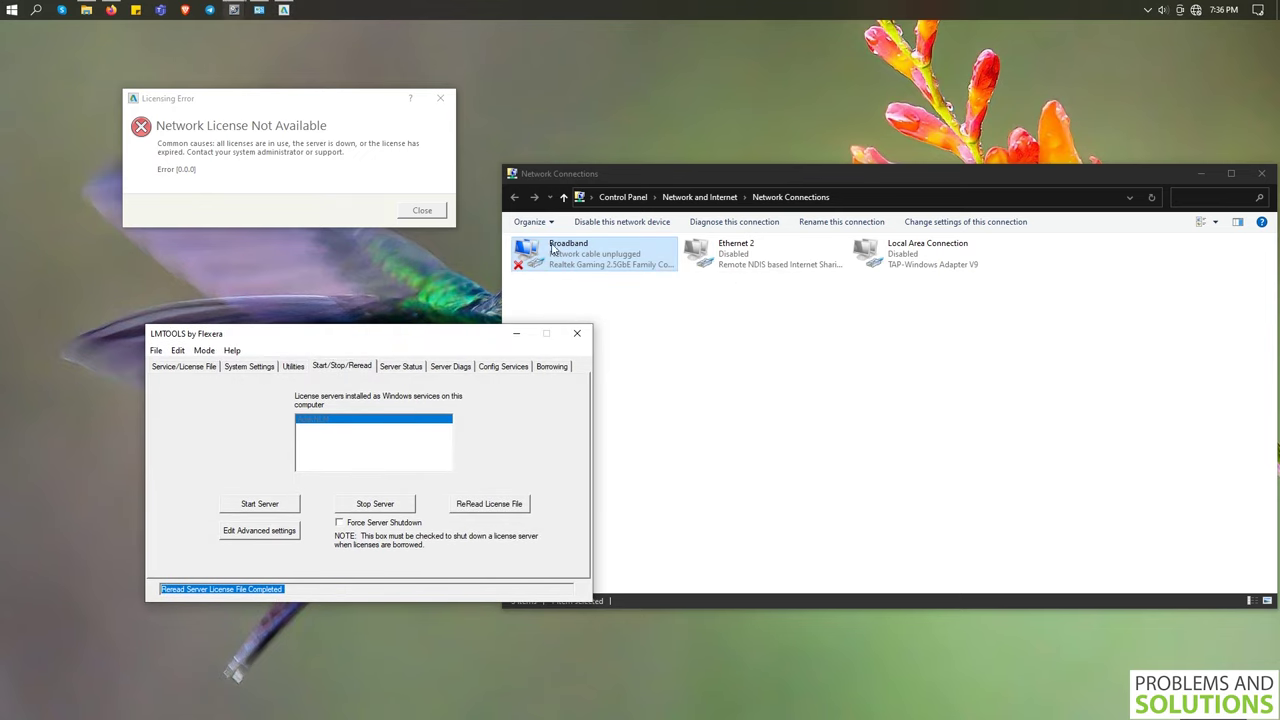
# Refresh the Network Connections list and check the status of the Broadband adapter
pyautogui.click(664, 332)
pyautogui.rightClick(664, 332)
pyautogui.click(706, 391)
pyautogui.click(594, 264)
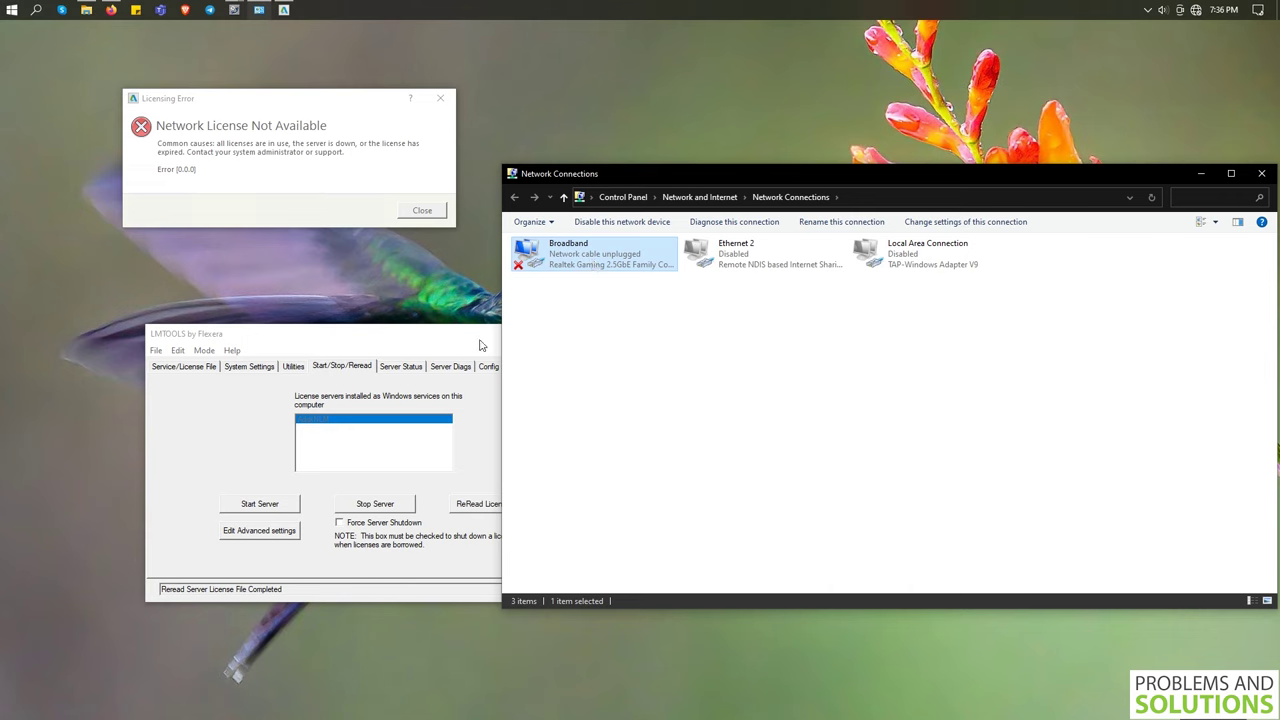
# Move the LMTOOLS window below the Licensing Error dialog, close that dialog and refresh the desktop
pyautogui.moveTo(321, 338); pyautogui.dragTo(259, 288)
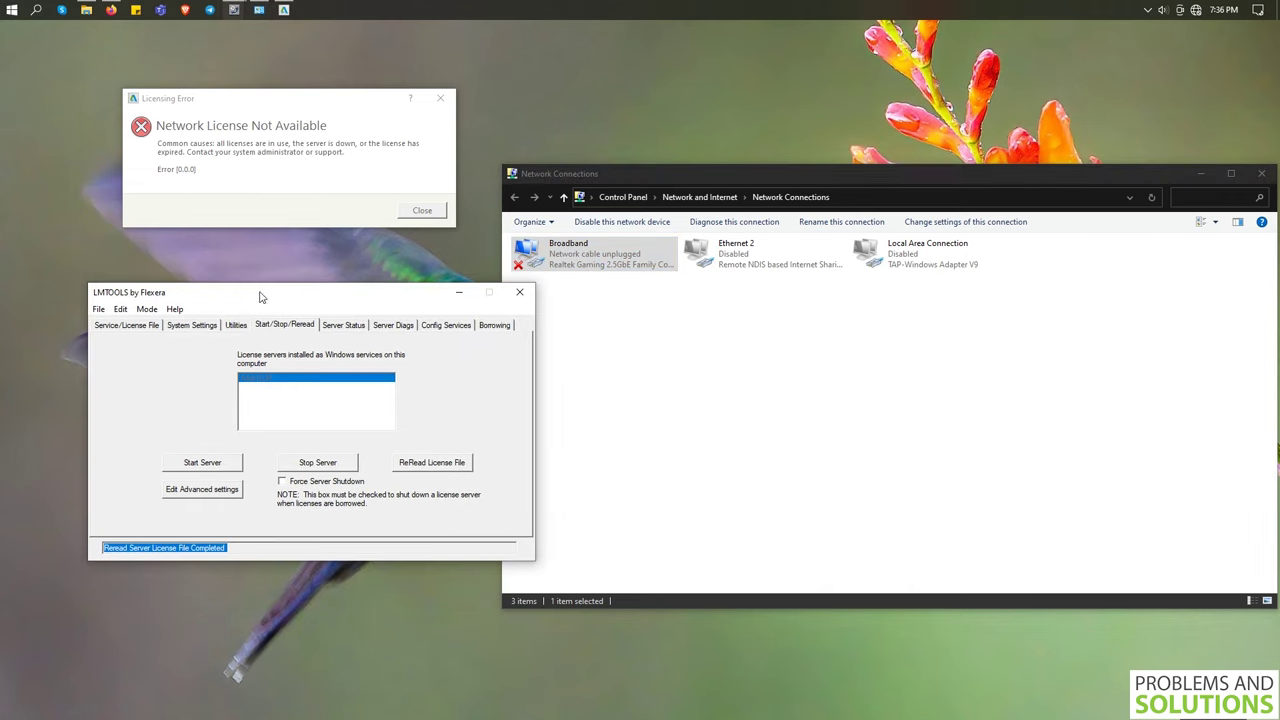
pyautogui.click(424, 211)
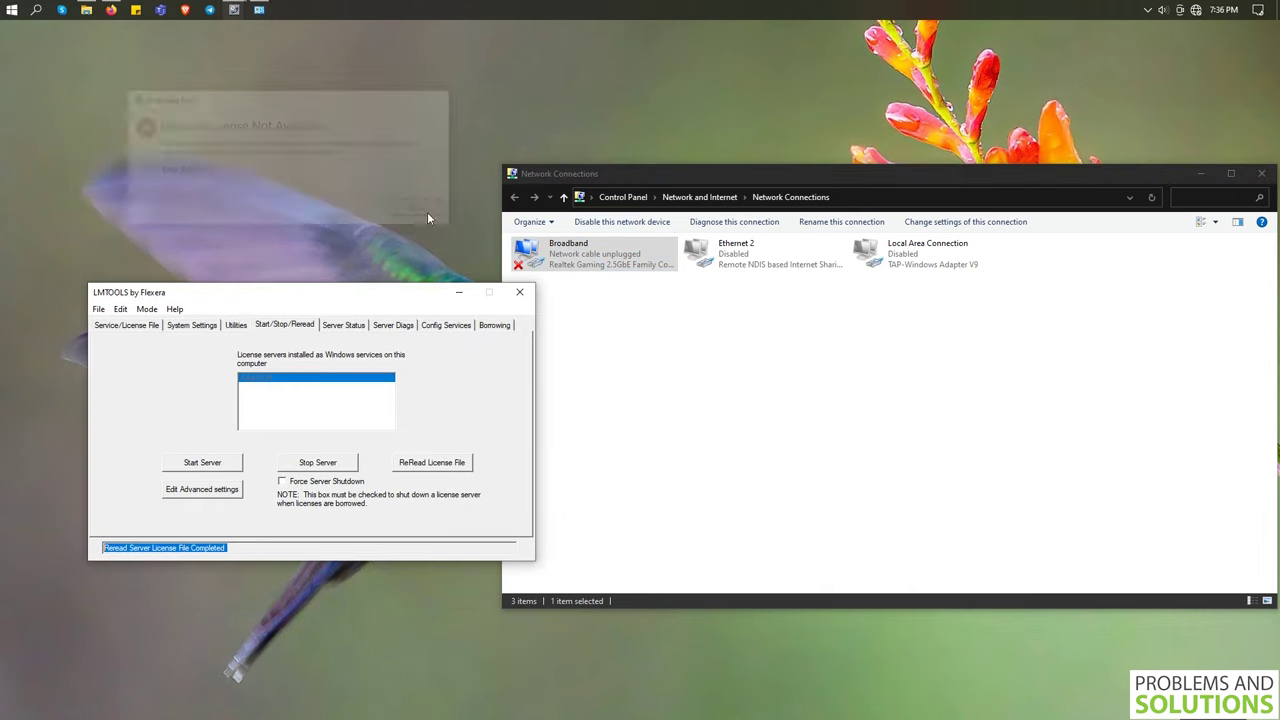
pyautogui.rightClick(268, 96)
pyautogui.click(314, 134)
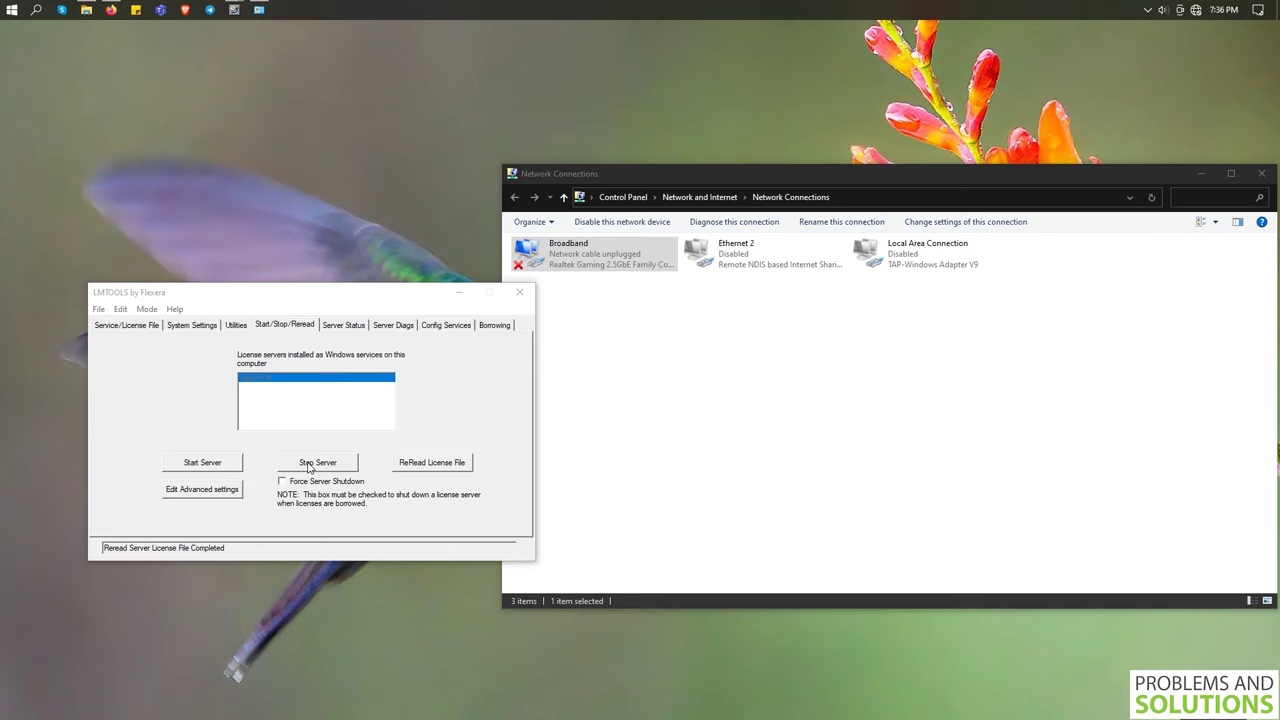
# Stop and restart the license server in LMTOOLS, and make it reread its license file
pyautogui.click(309, 465)
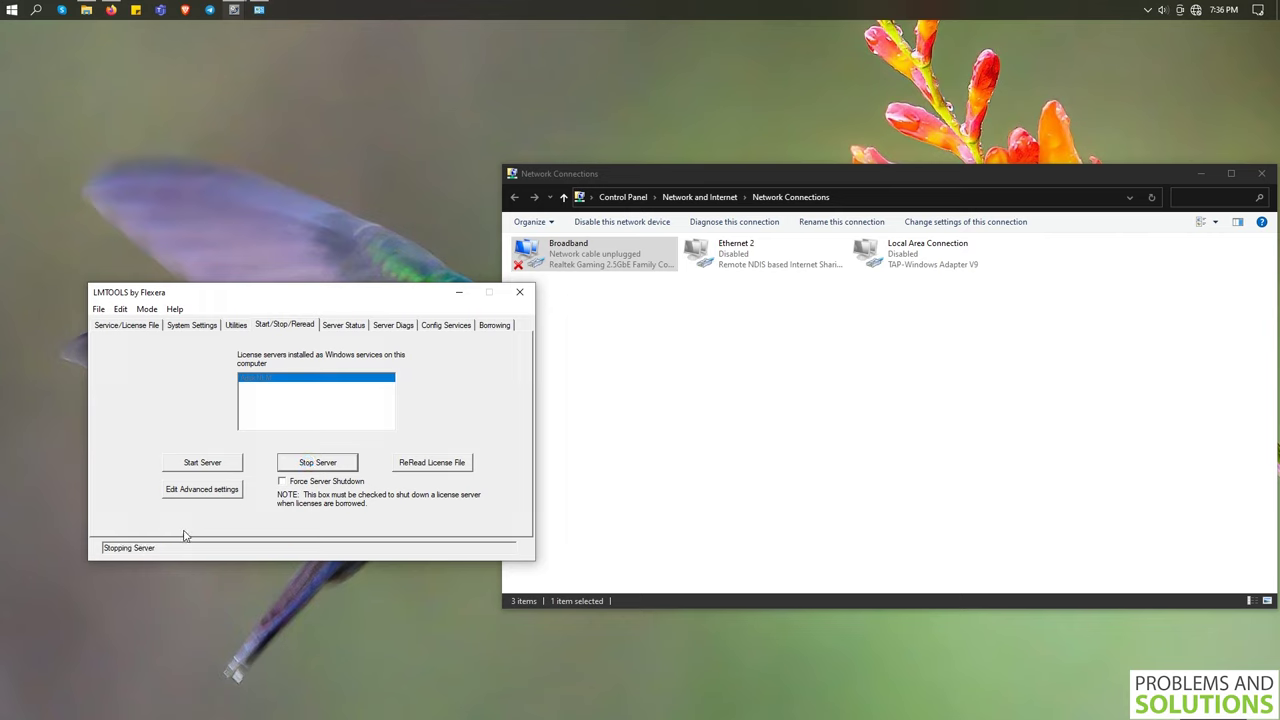
pyautogui.click(201, 463)
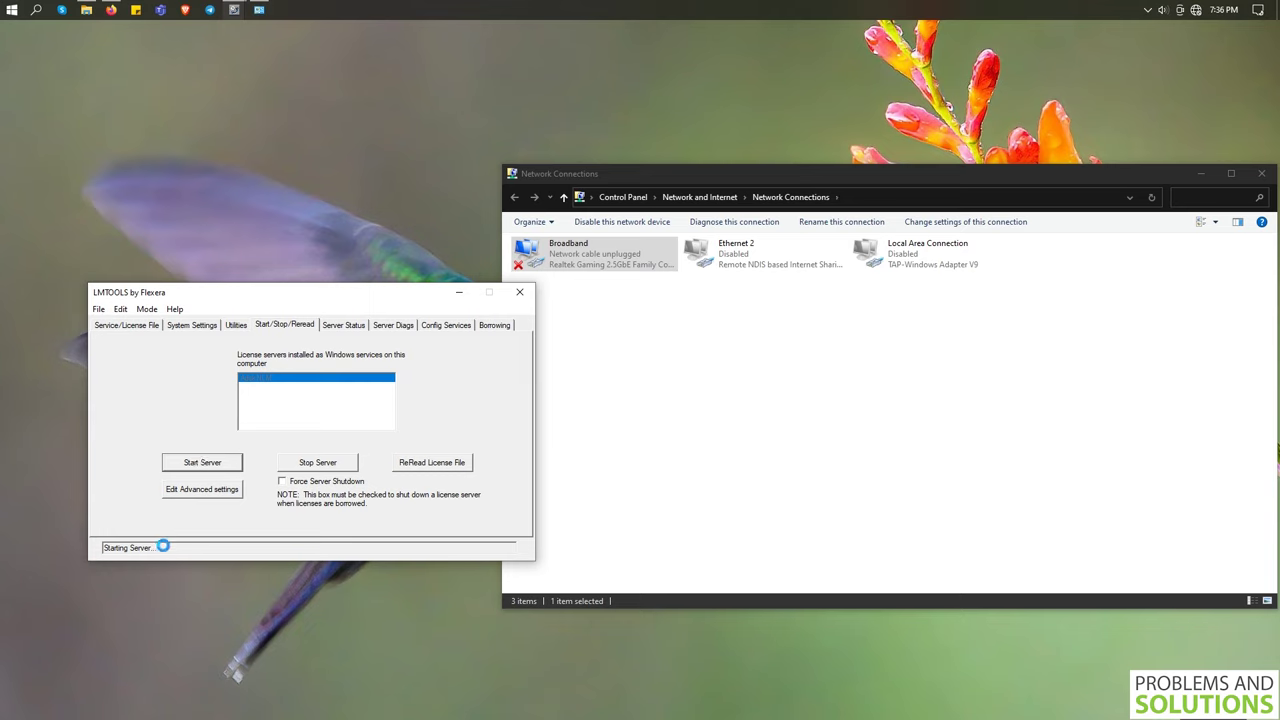
pyautogui.moveTo(104, 548); pyautogui.dragTo(210, 548)
pyautogui.click(408, 466)
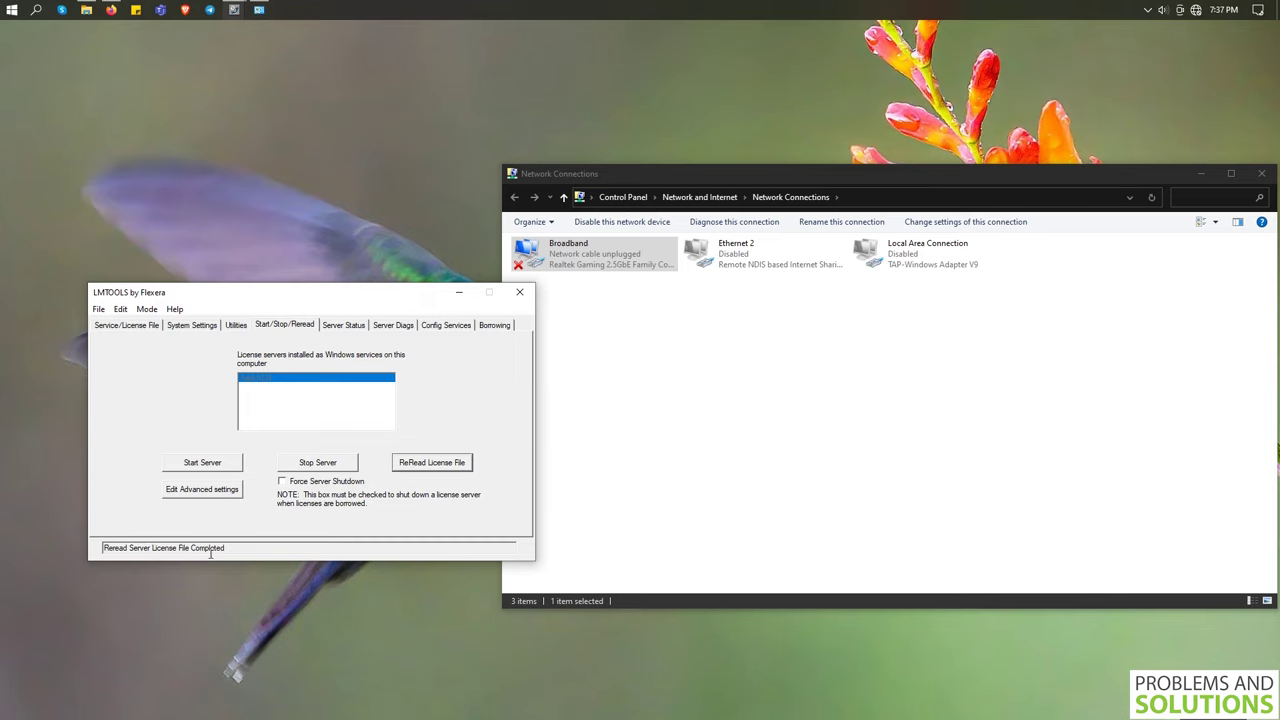
# Launch Maya 2022, maximize its window and bring Network Connections in front of it
pyautogui.press('super')
pyautogui.write('may')
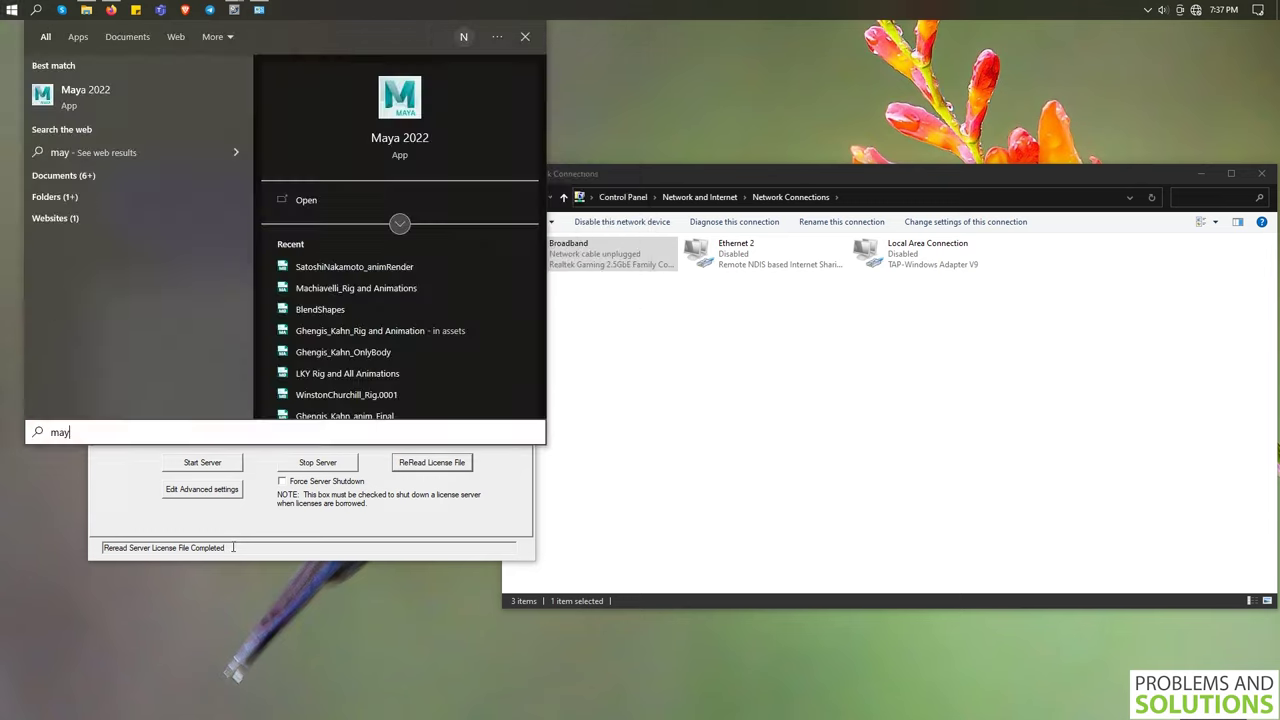
pyautogui.click(104, 96)
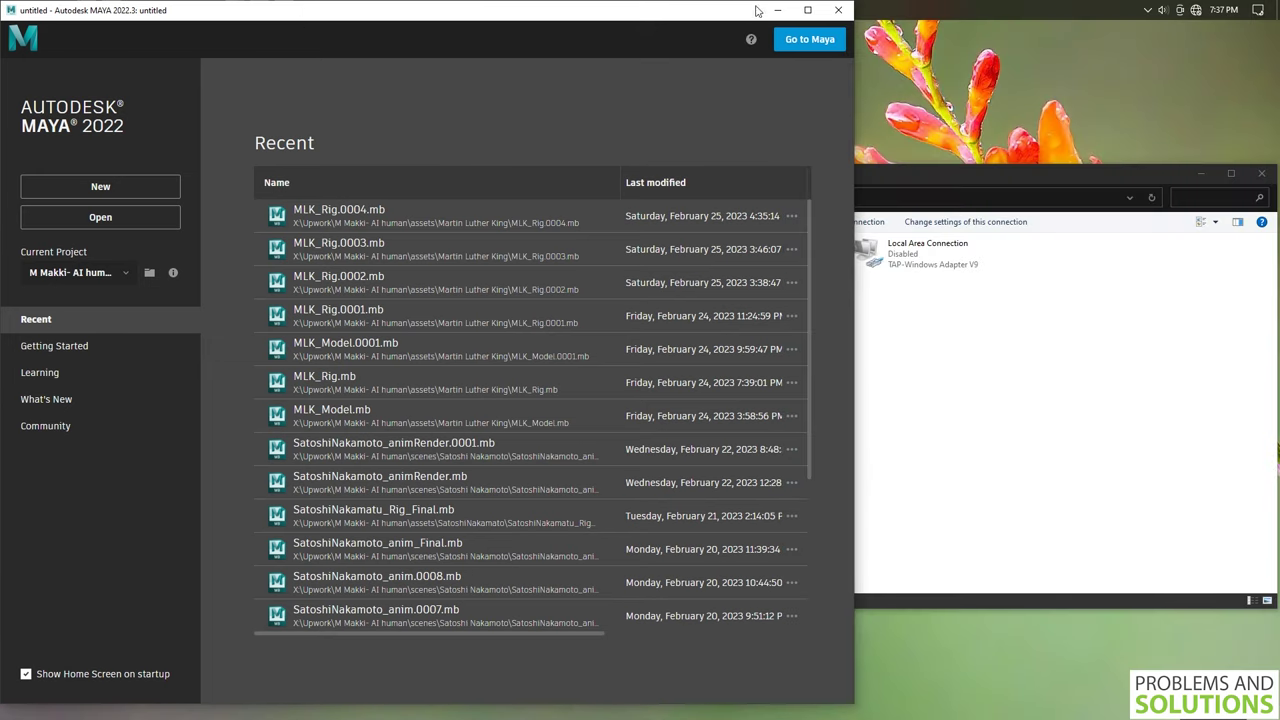
pyautogui.click(808, 10)
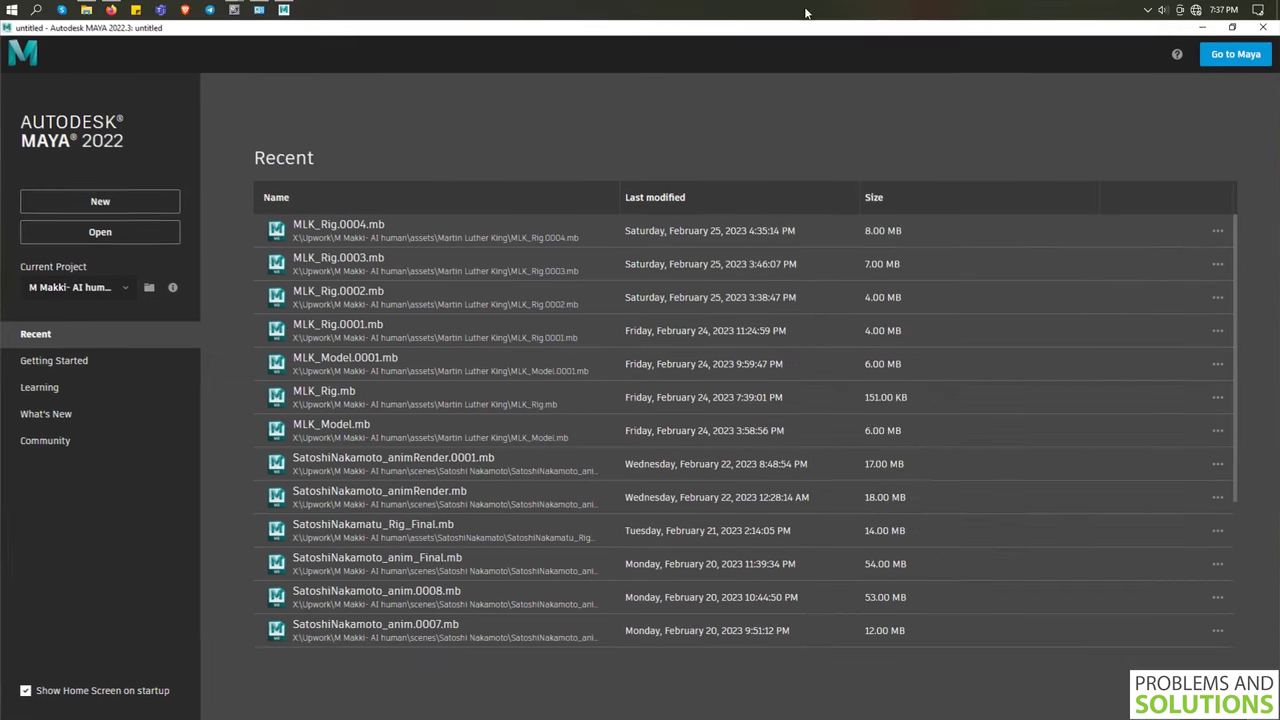
pyautogui.click(258, 9)
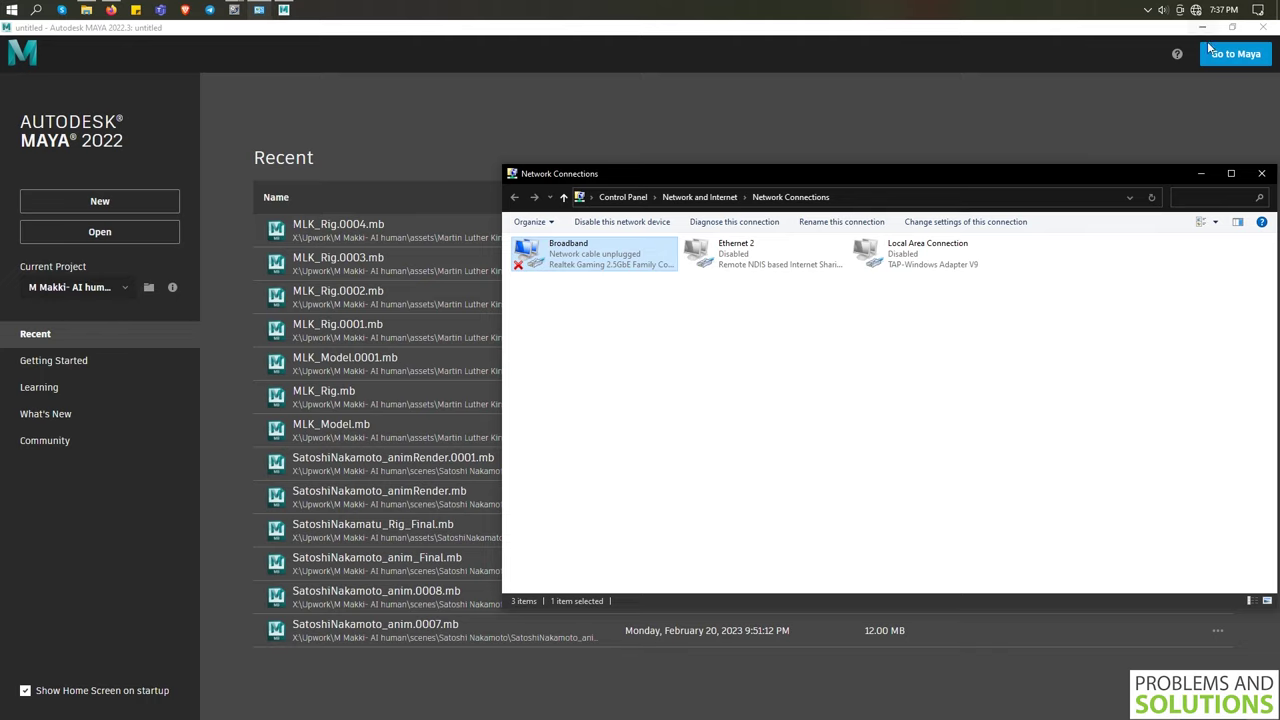
pyautogui.click(1230, 53)
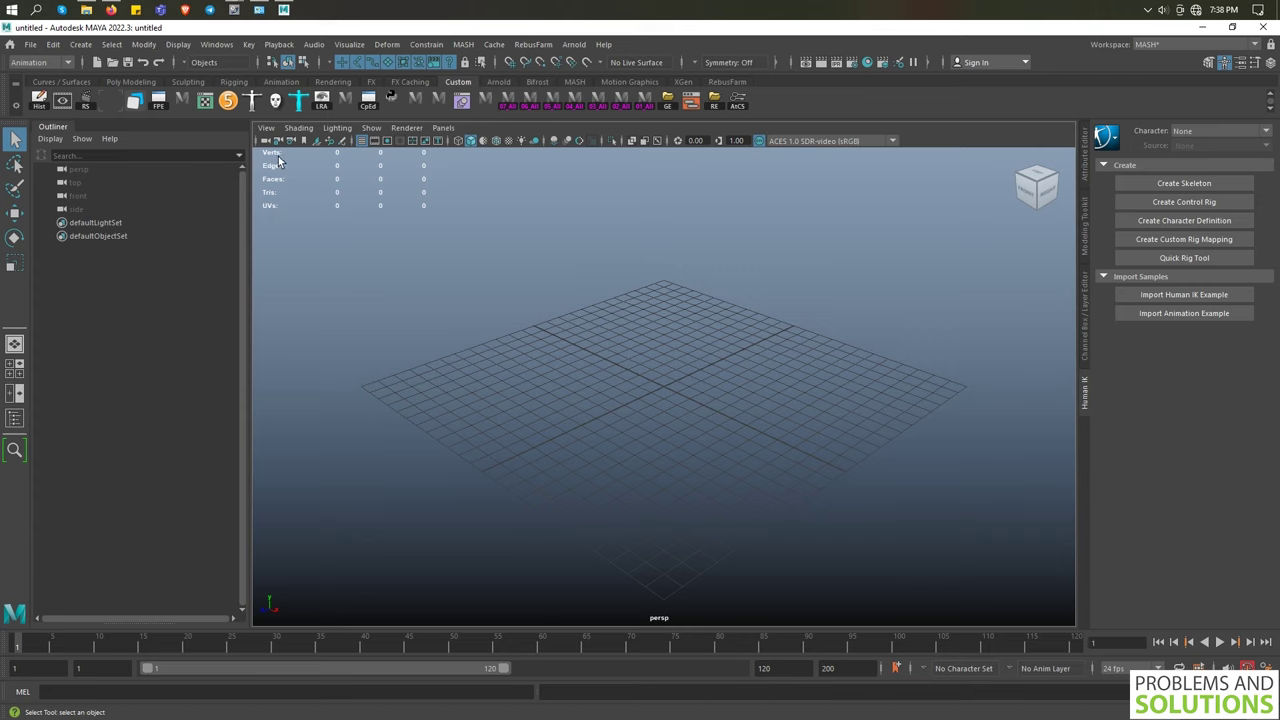
pyautogui.rightClick(234, 9)
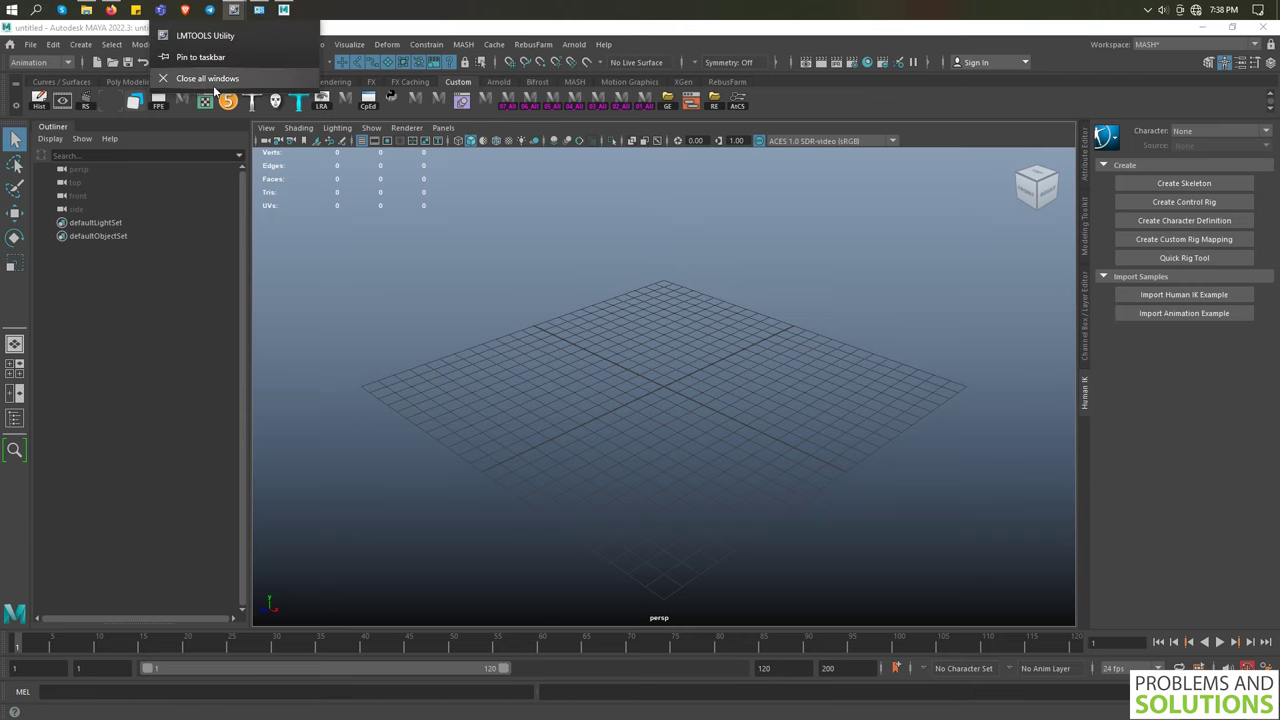
pyautogui.click(210, 78)
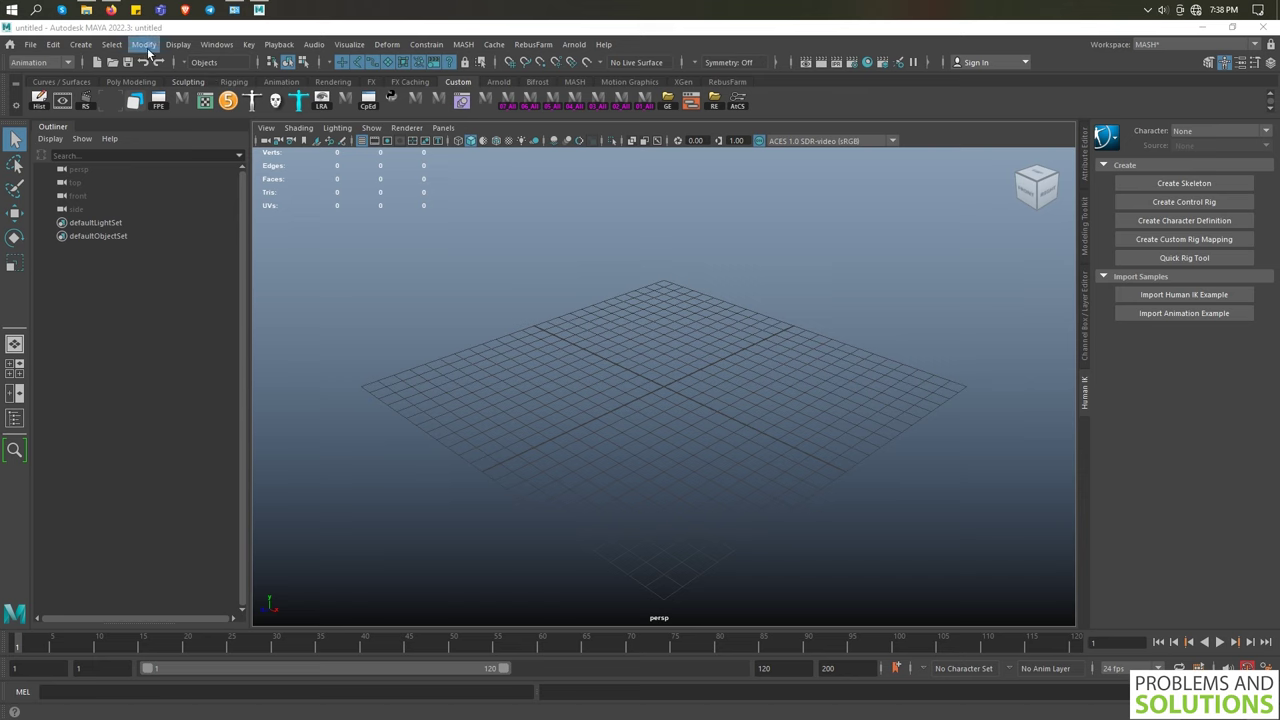